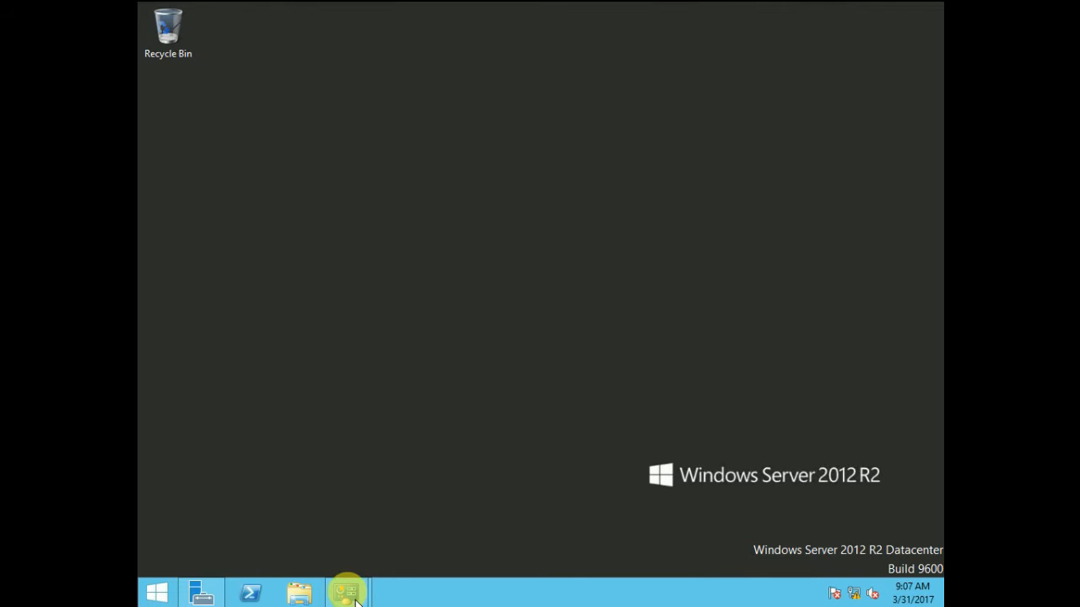
Review the IPv4 address and DNS settings of the Ethernet 2 adapter, and close the network windows.
mouse_move(356, 600)
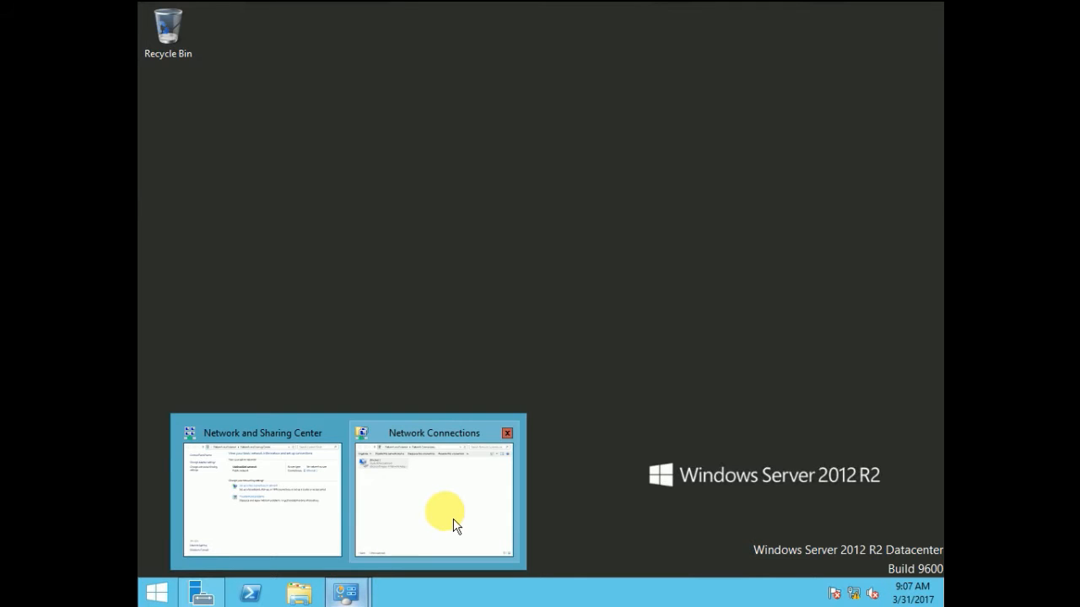
left_click(406, 513)
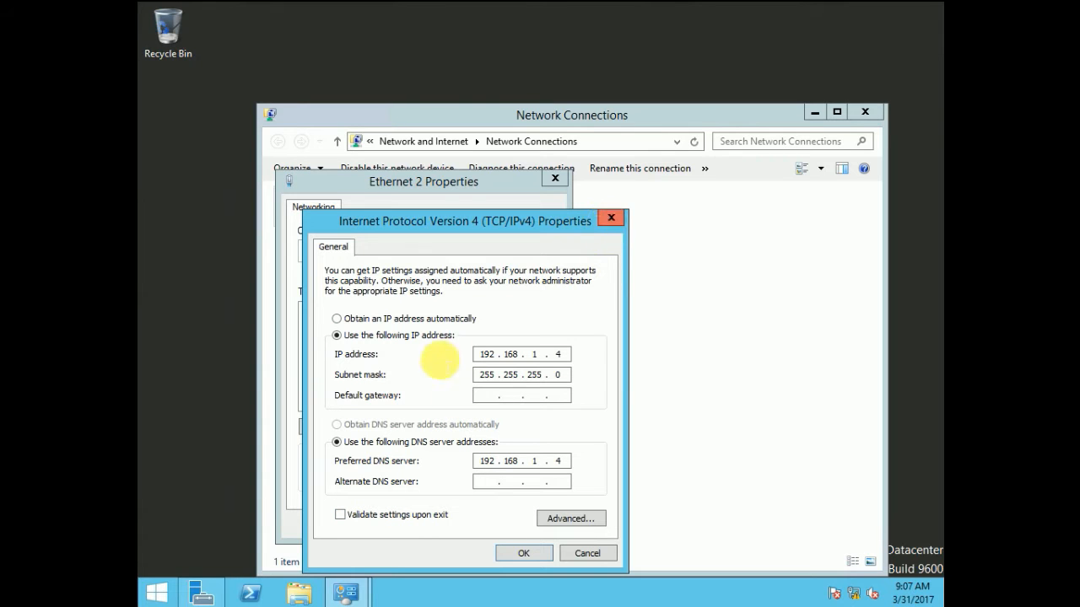
left_click(611, 218)
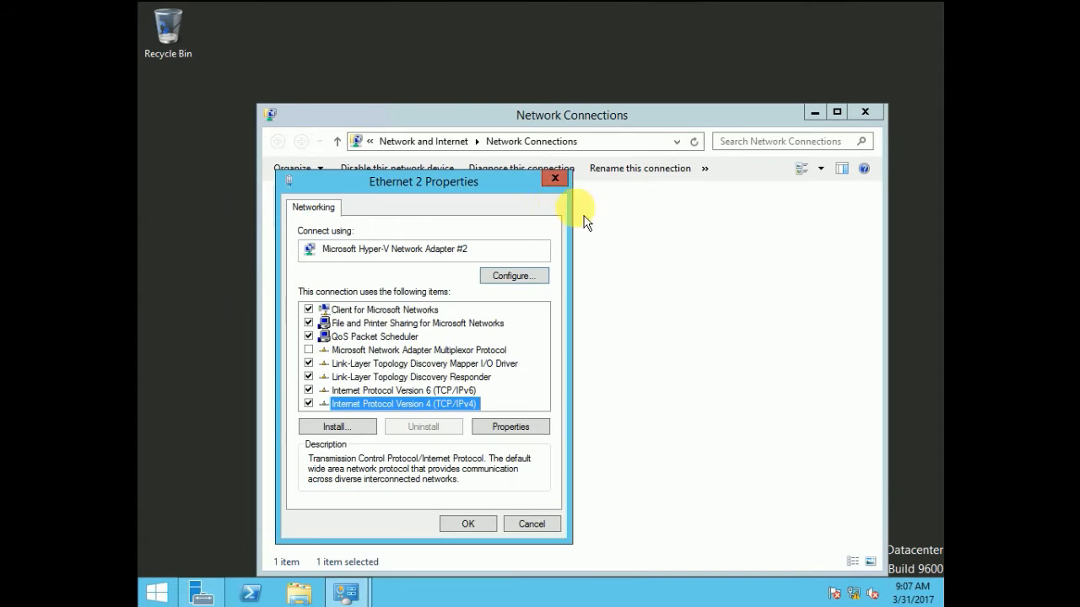
left_click(555, 181)
left_click(859, 112)
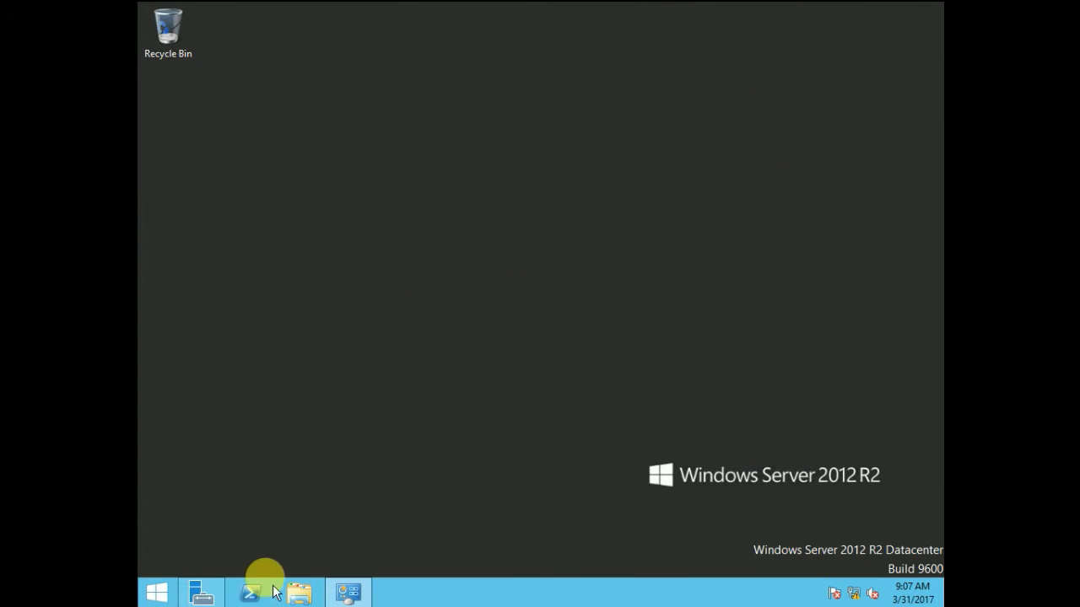
Switch to Server Manager and start adding roles with a role-based installation on Server-2, continuing to the server roles selection.
left_click(201, 593)
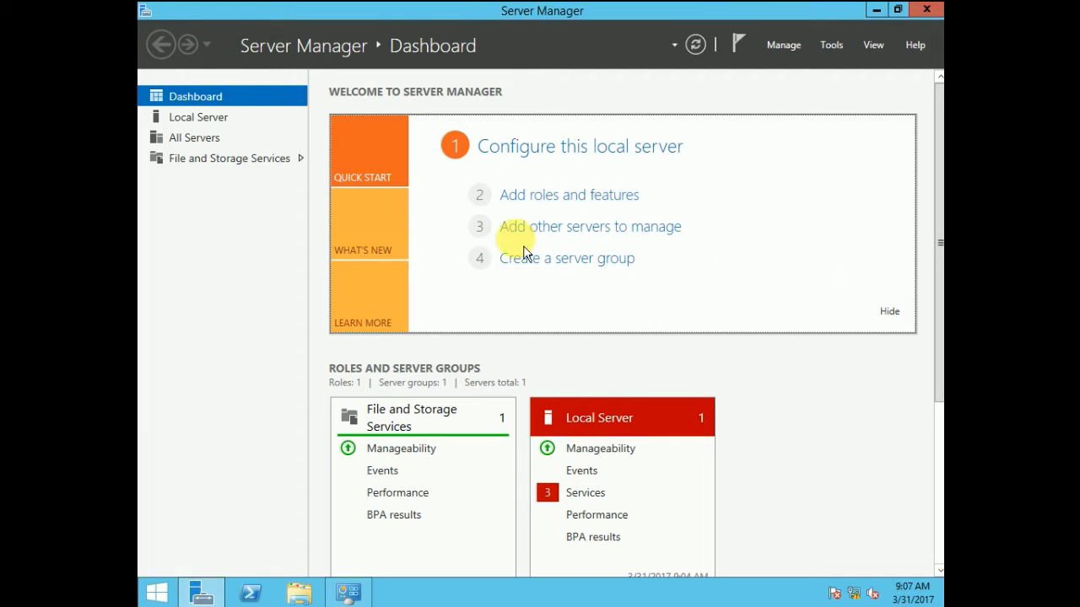
left_click(556, 196)
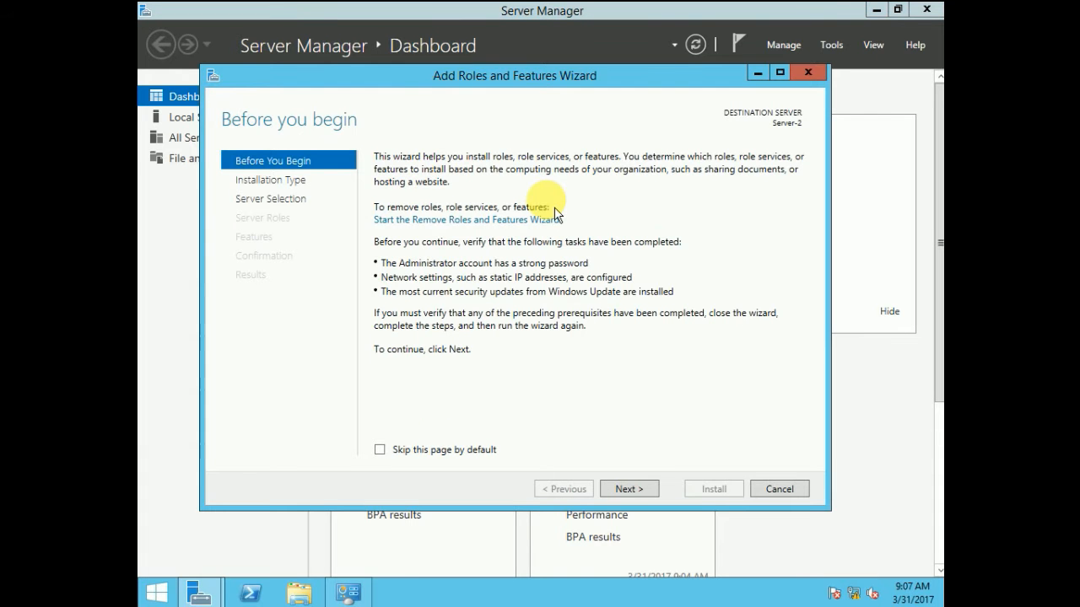
left_click(638, 497)
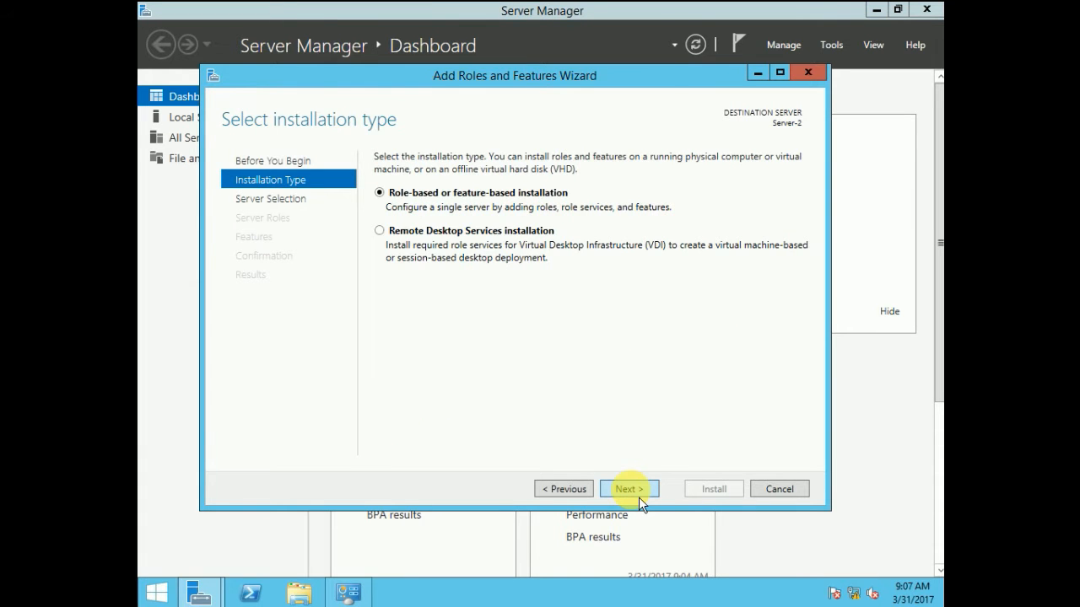
left_click(639, 497)
left_click(639, 497)
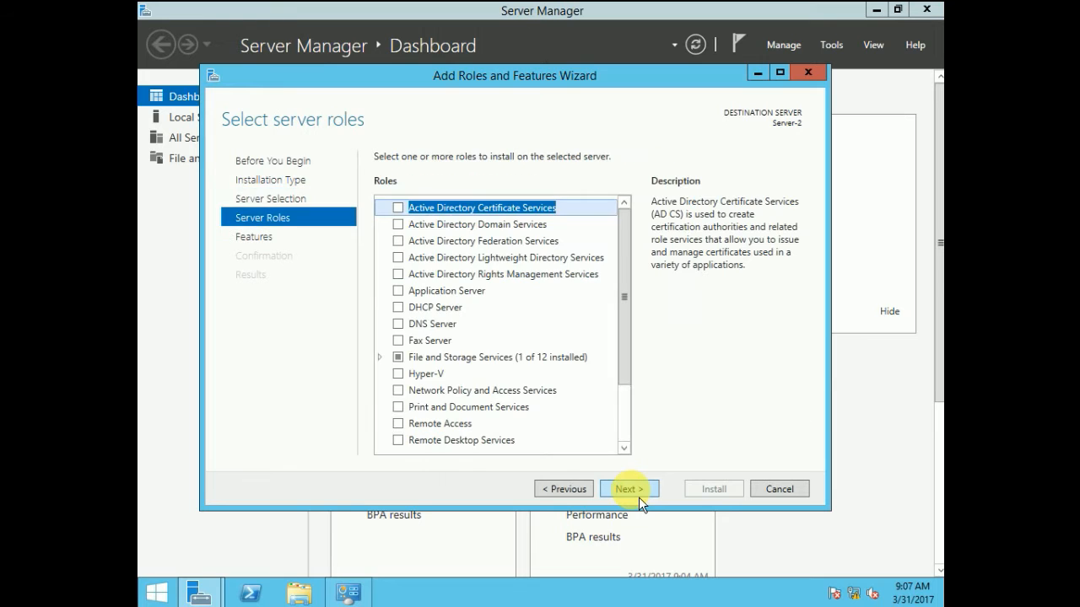
Select the Active Directory Domain Services role with its required features and continue to the installation confirmation.
left_click(398, 224)
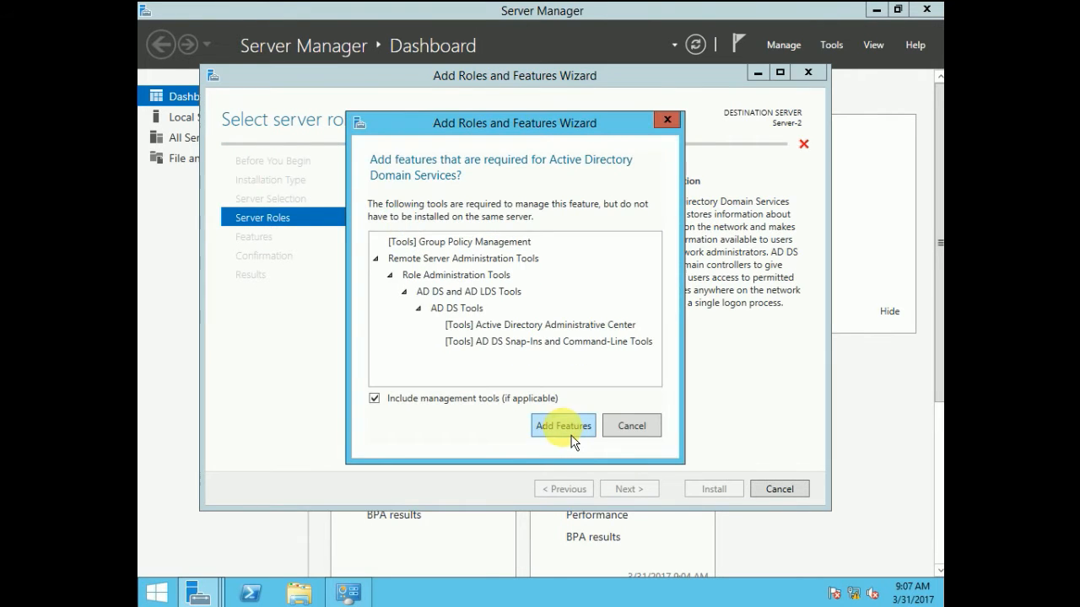
left_click(562, 425)
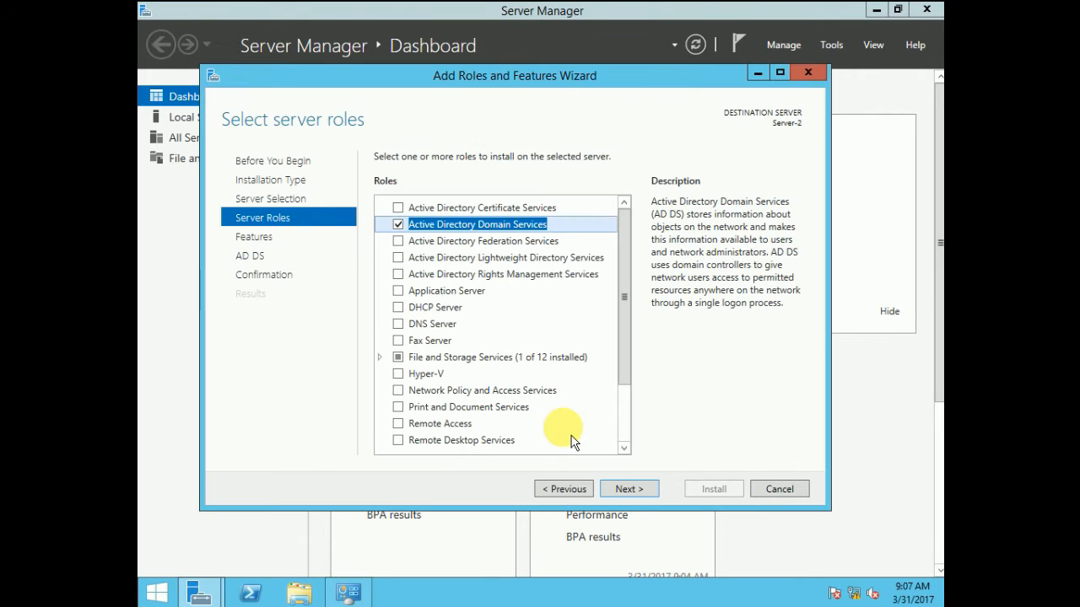
left_click(631, 491)
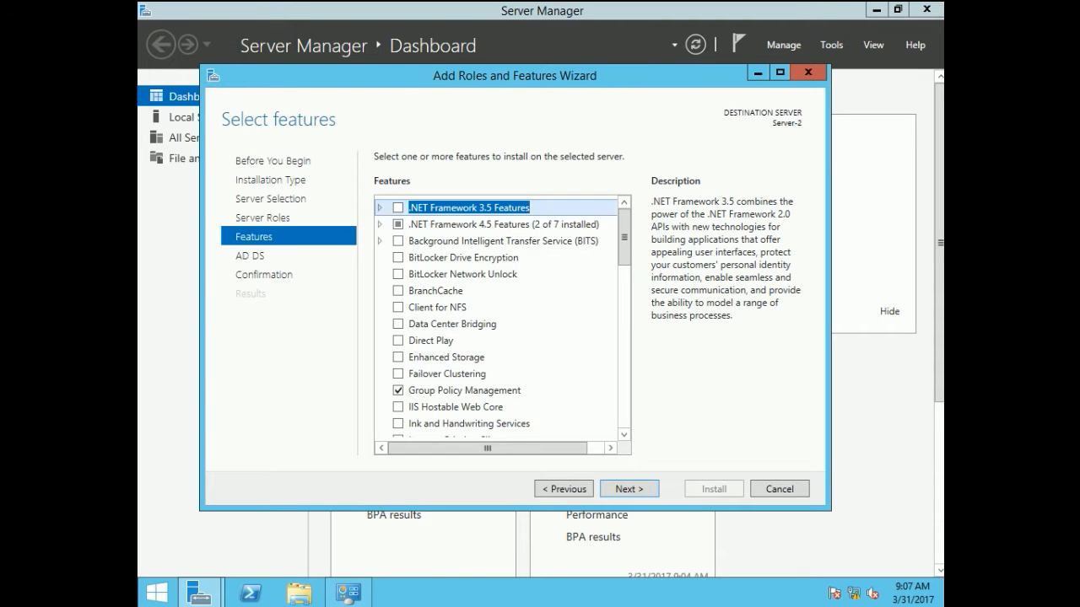
left_click(634, 497)
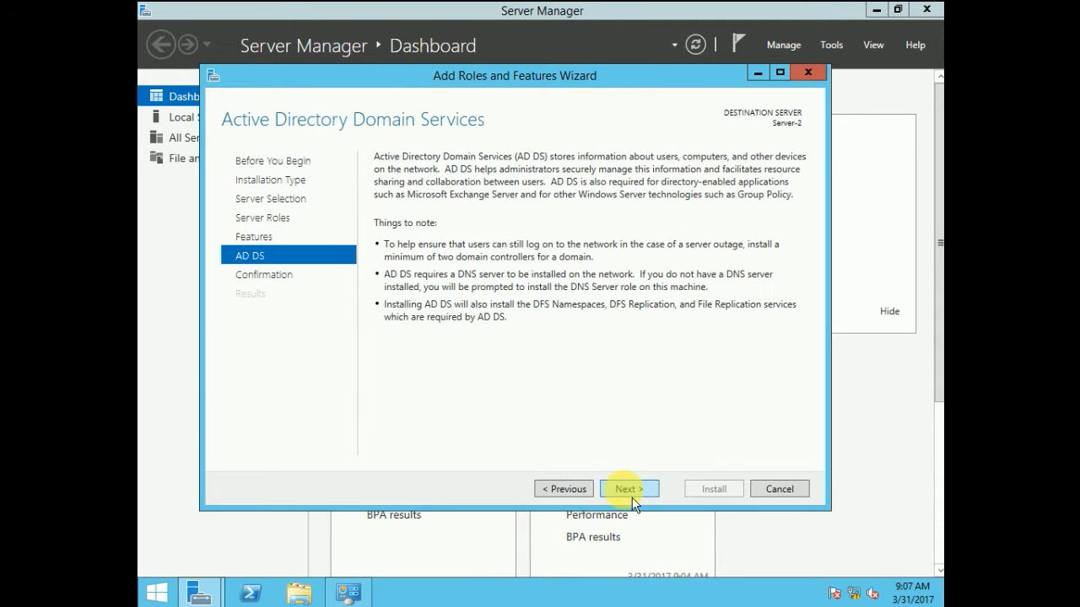
left_click(632, 494)
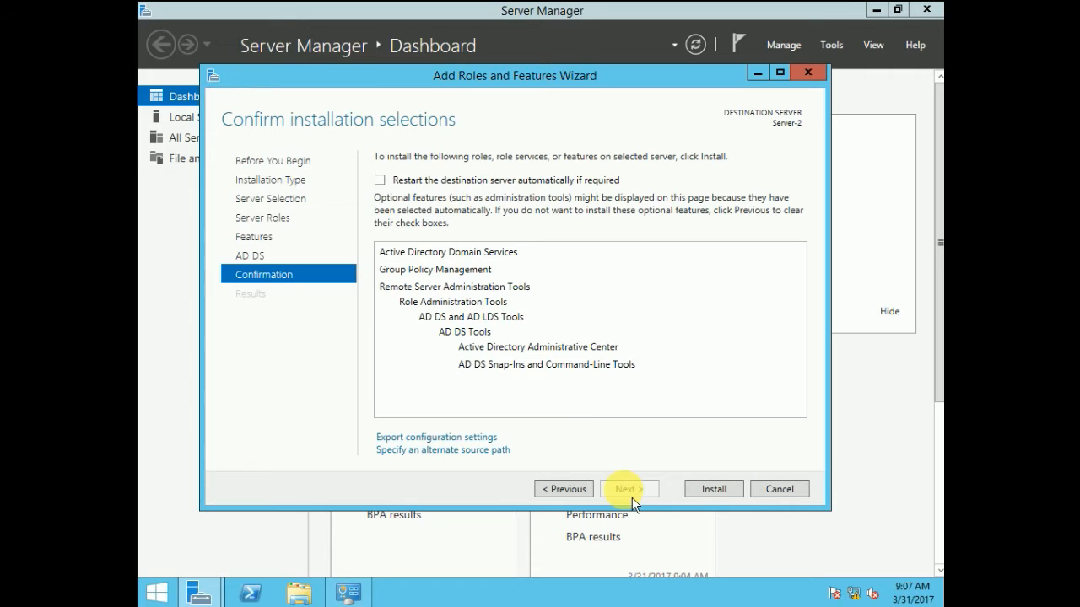
Allow the destination server to restart automatically if required and install the selected role.
left_click(380, 180)
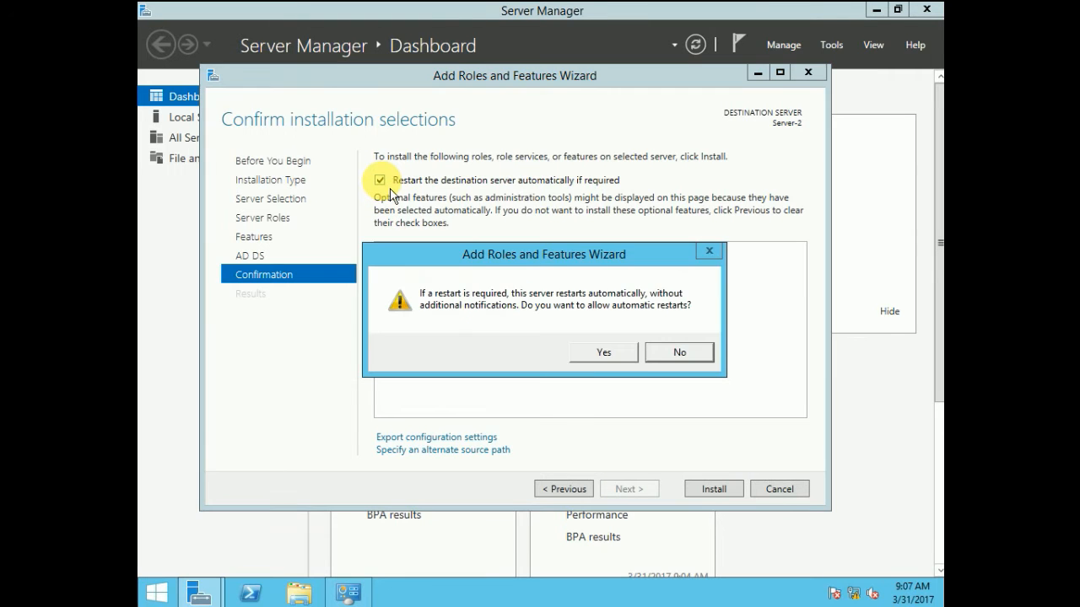
left_click(602, 352)
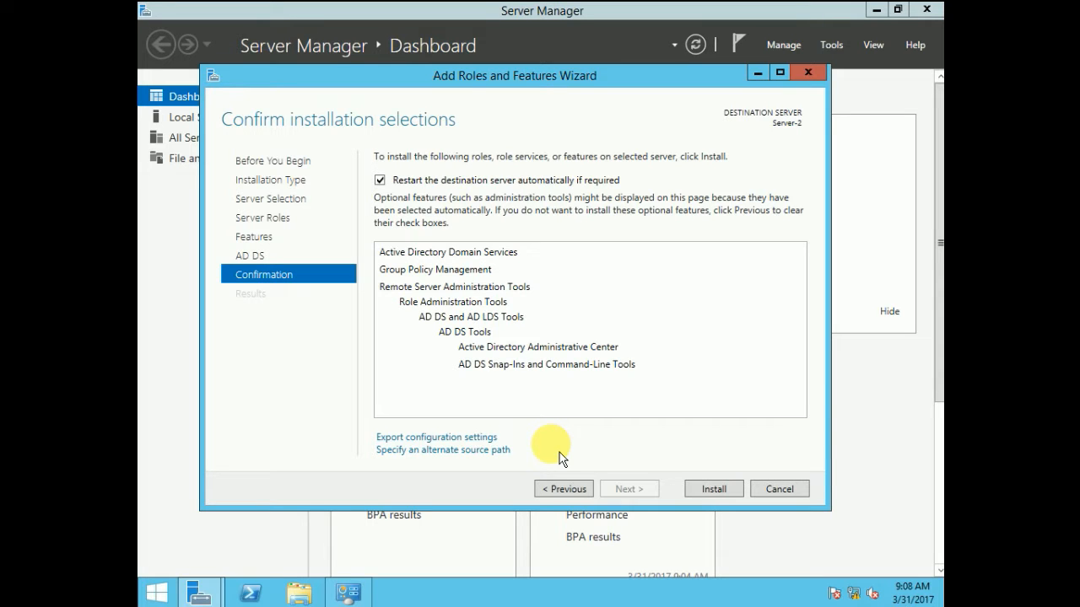
left_click(712, 496)
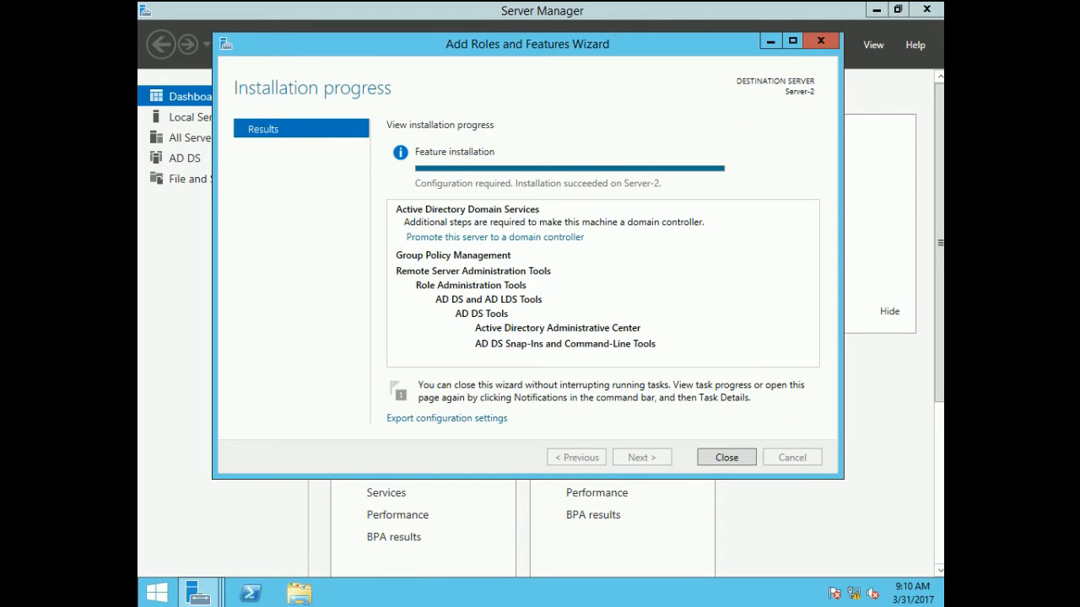
Close the installation results and task details, and start promoting this server to a domain controller.
left_click(733, 465)
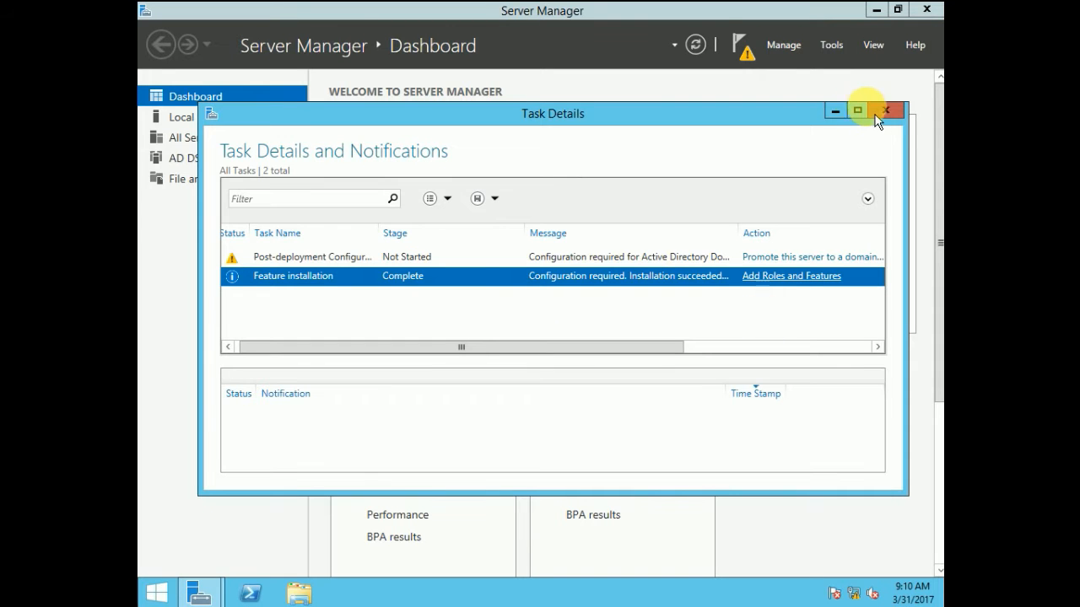
left_click(886, 111)
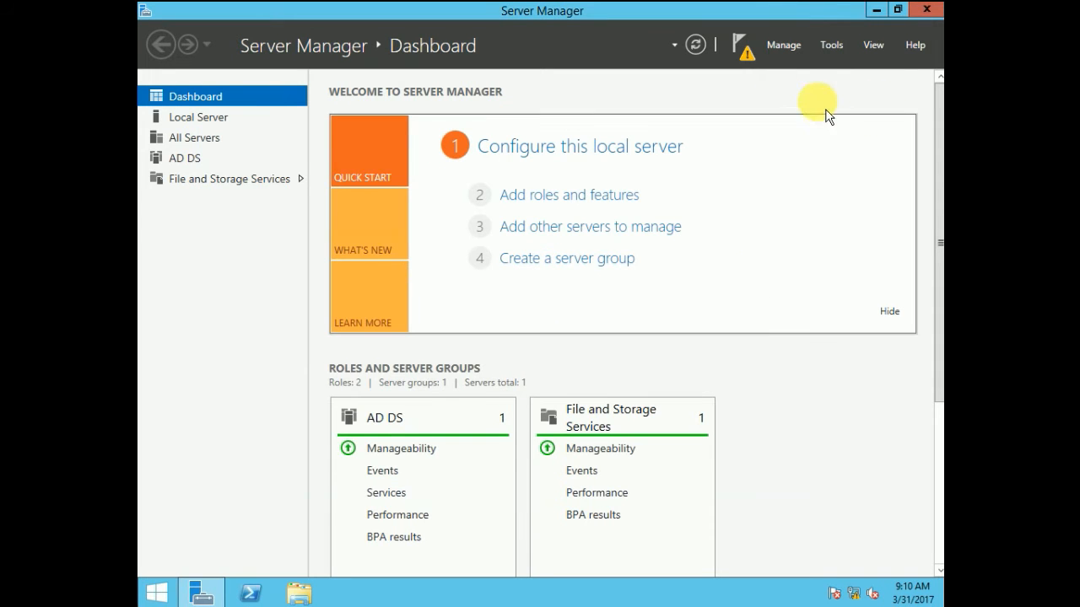
left_click(749, 57)
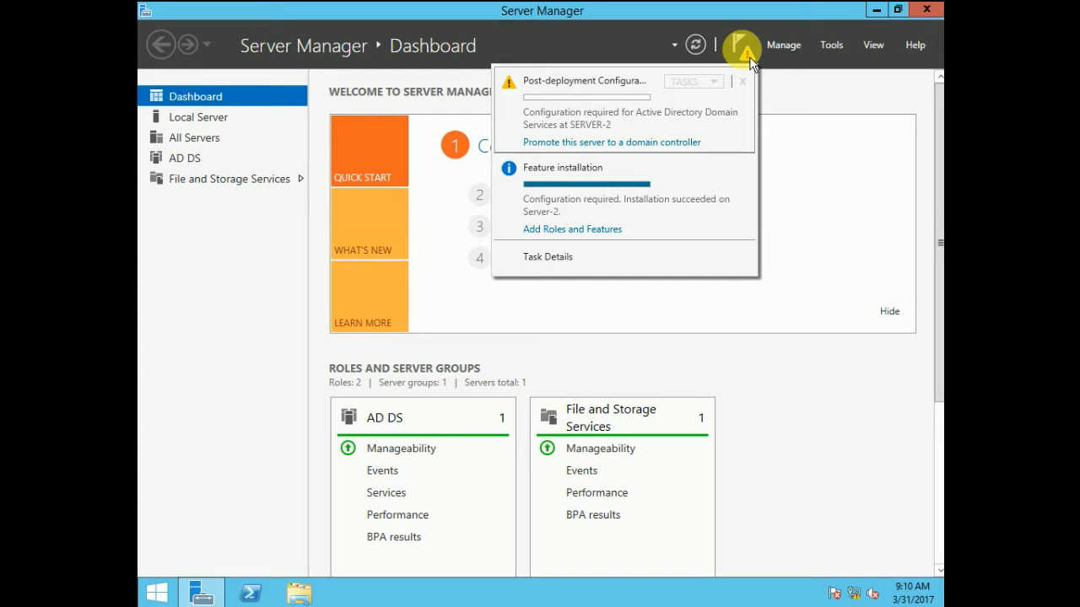
left_click(652, 144)
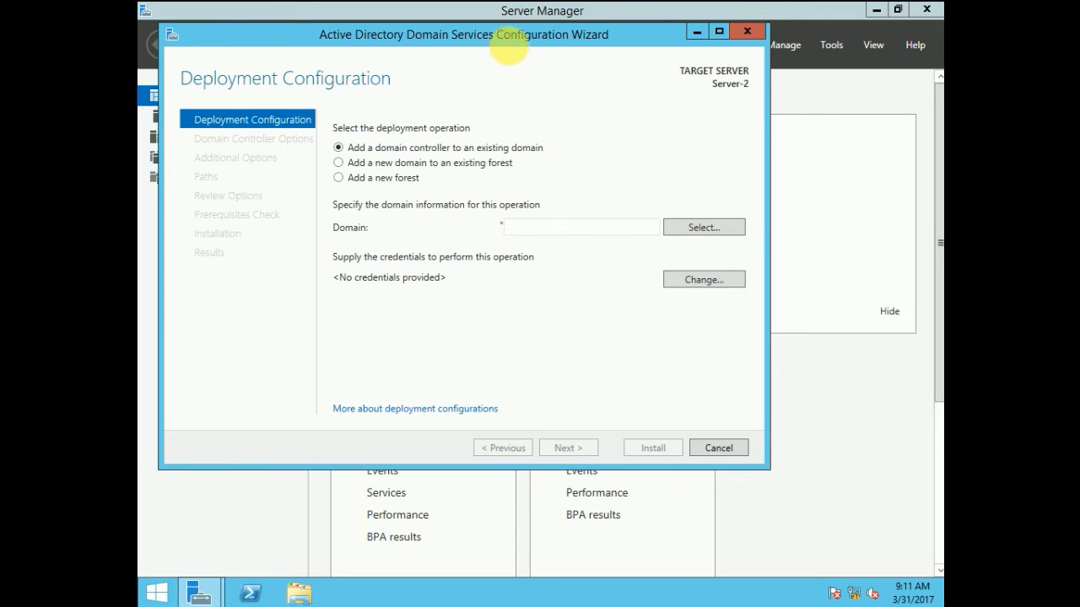
left_click_drag(493, 45, 518, 53)
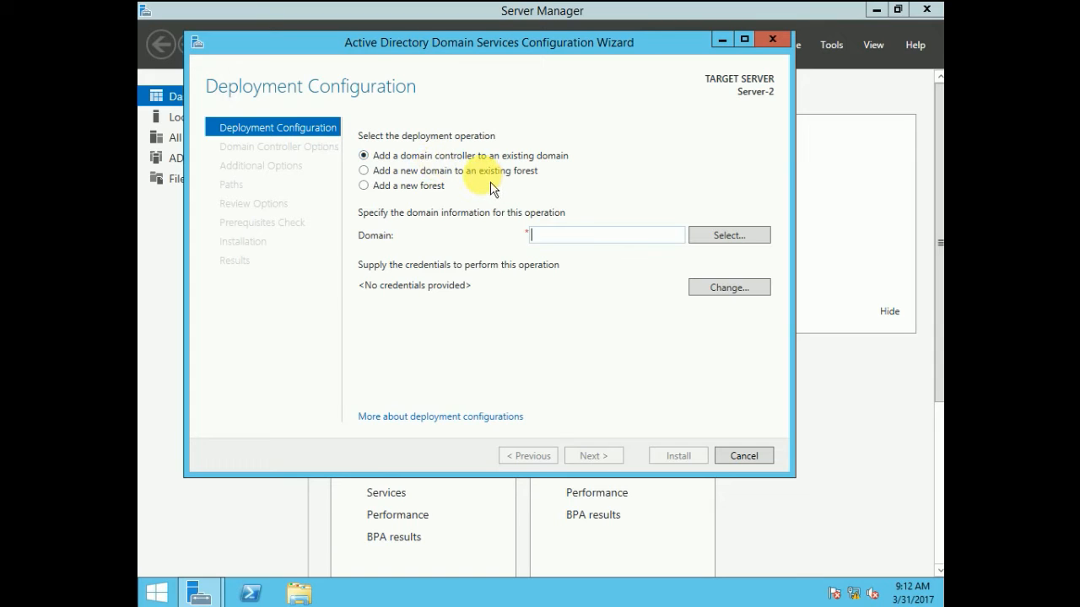
left_click(363, 171)
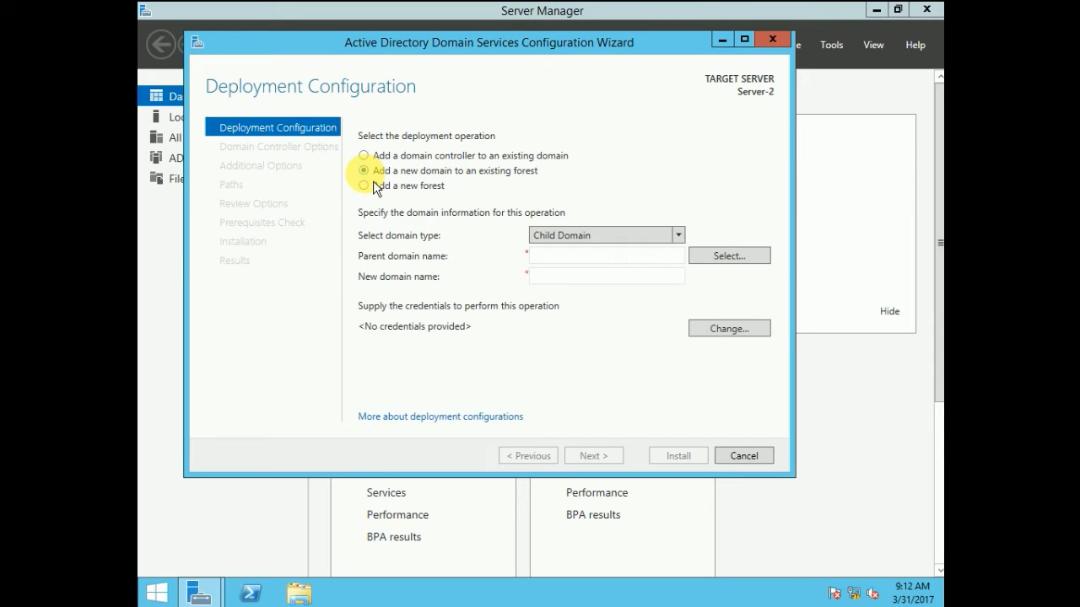
left_click(683, 241)
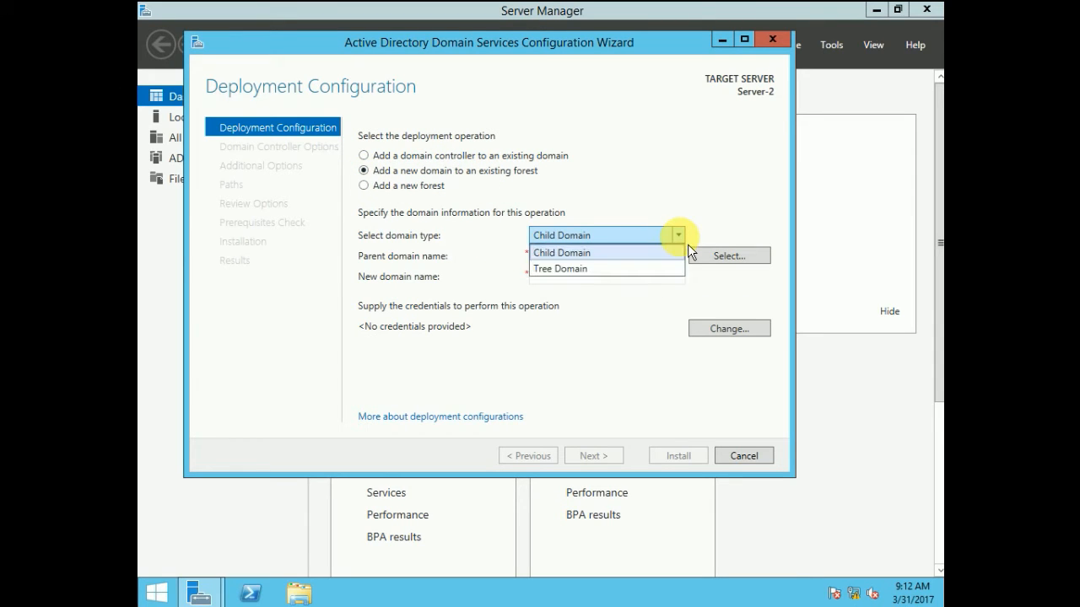
left_click(705, 206)
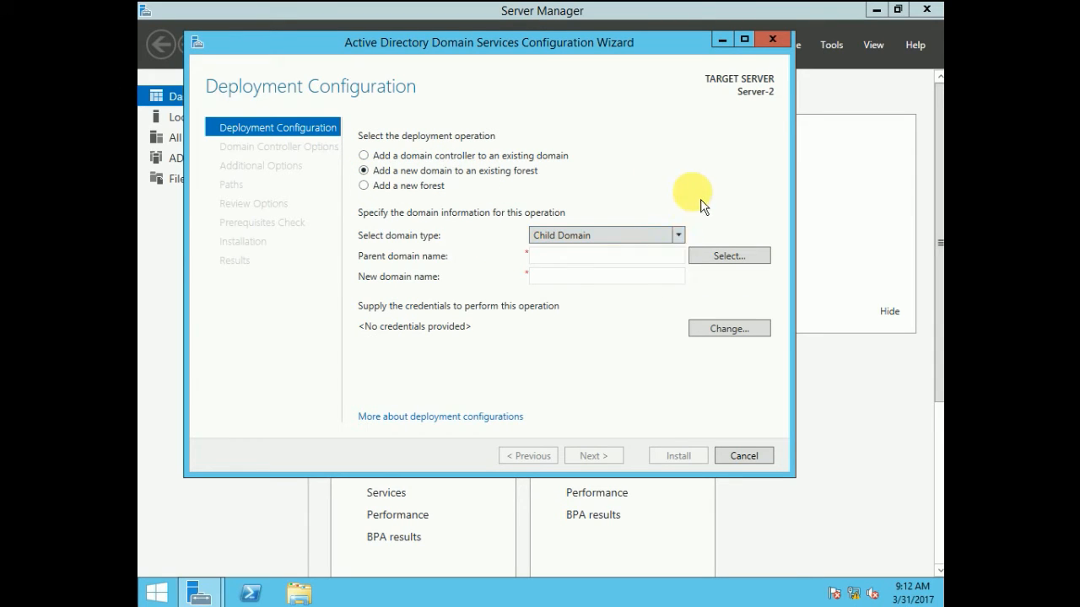
Choose to add a new forest with the root domain name n.com and continue to the domain controller options.
left_click(364, 186)
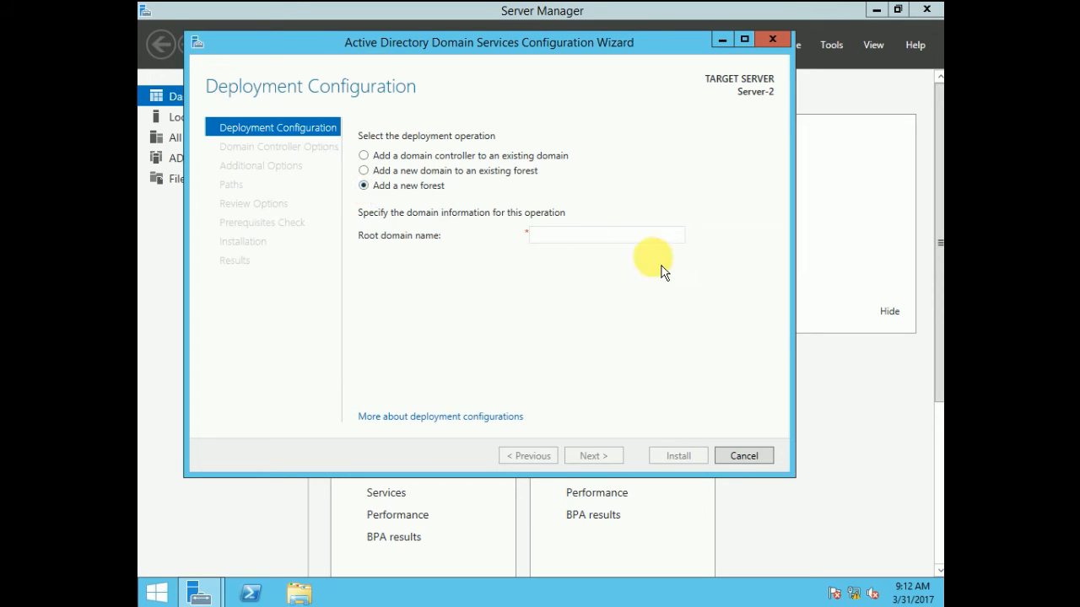
left_click(557, 241)
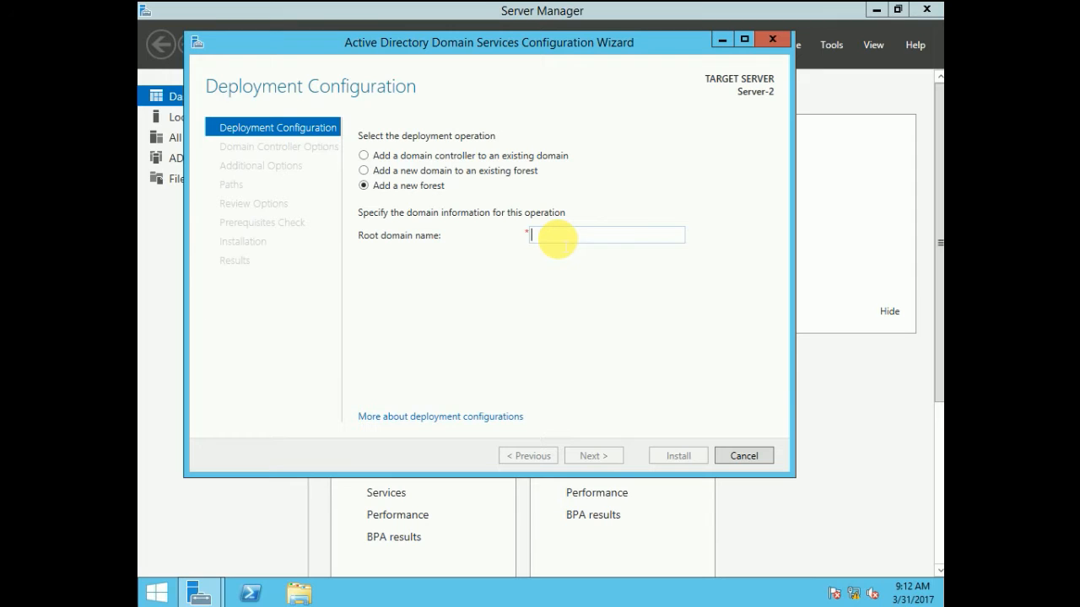
type("n.com")
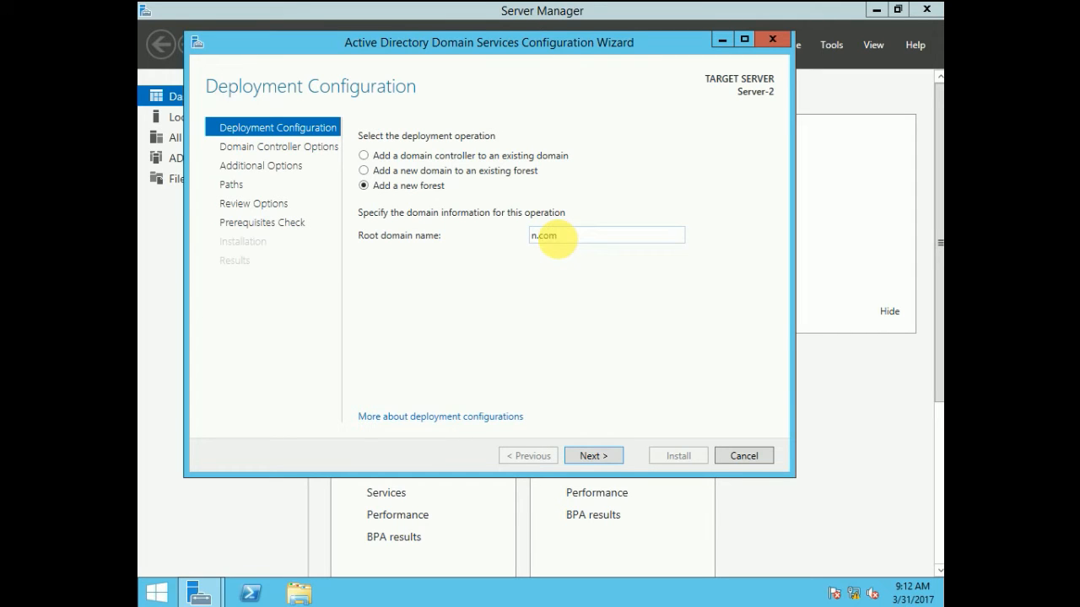
left_click(607, 461)
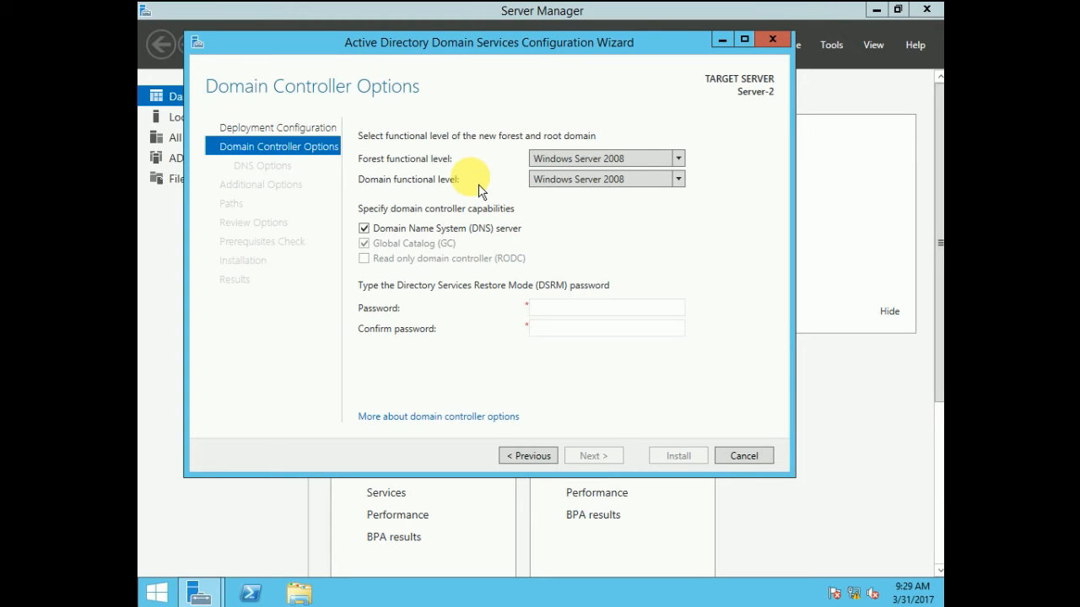
Set the forest functional level to Windows Server 2012 R2 and check the domain functional level choices.
left_click(678, 160)
left_click(620, 207)
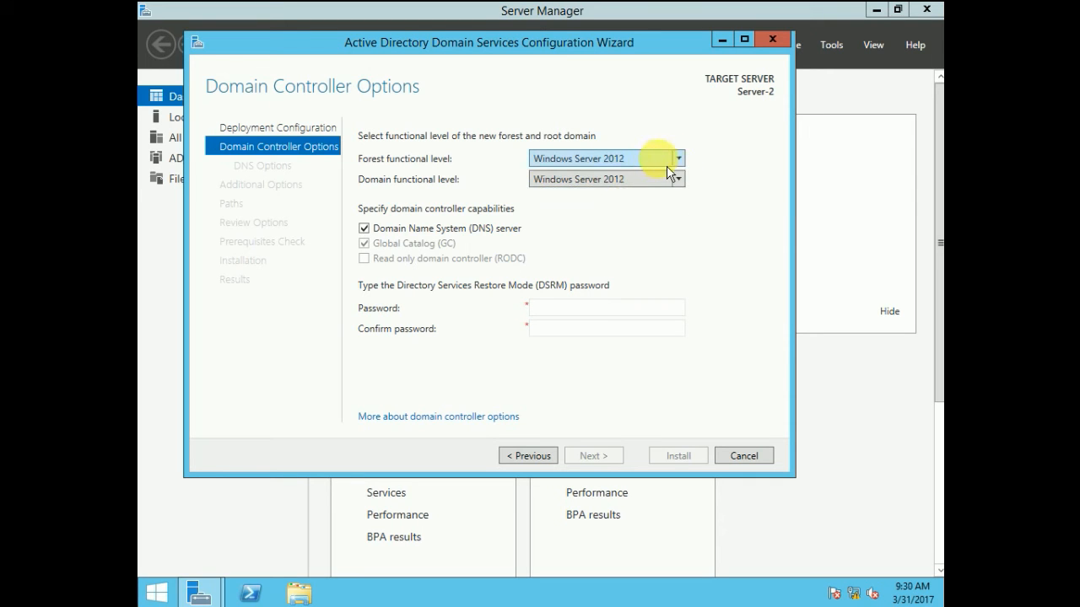
left_click(679, 160)
left_click(637, 224)
left_click(683, 187)
left_click(683, 187)
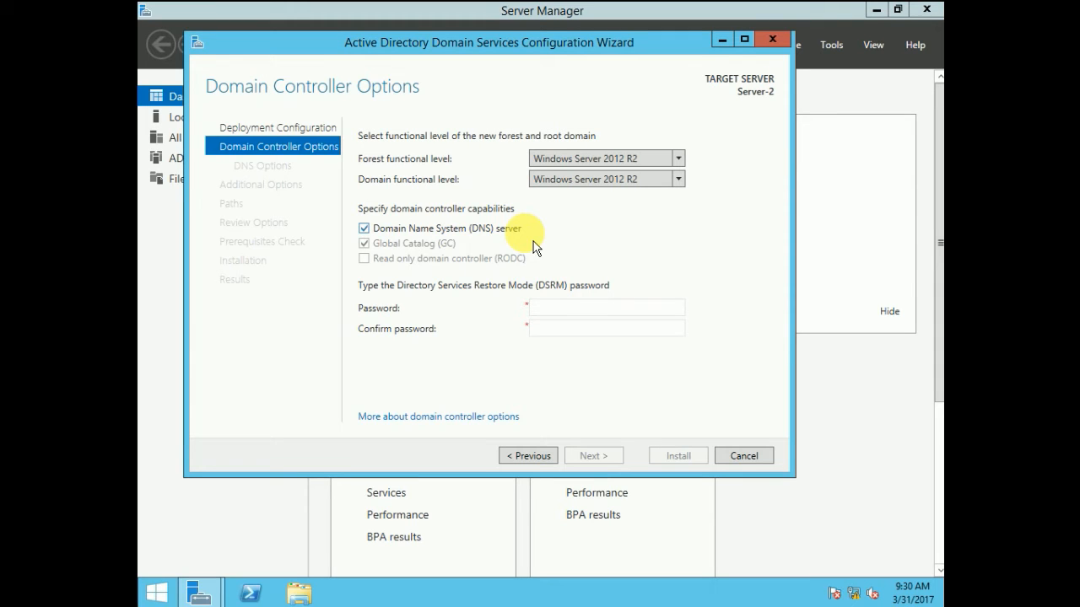
Enter and confirm the Directory Services Restore Mode (DSRM) password.
left_click(549, 307)
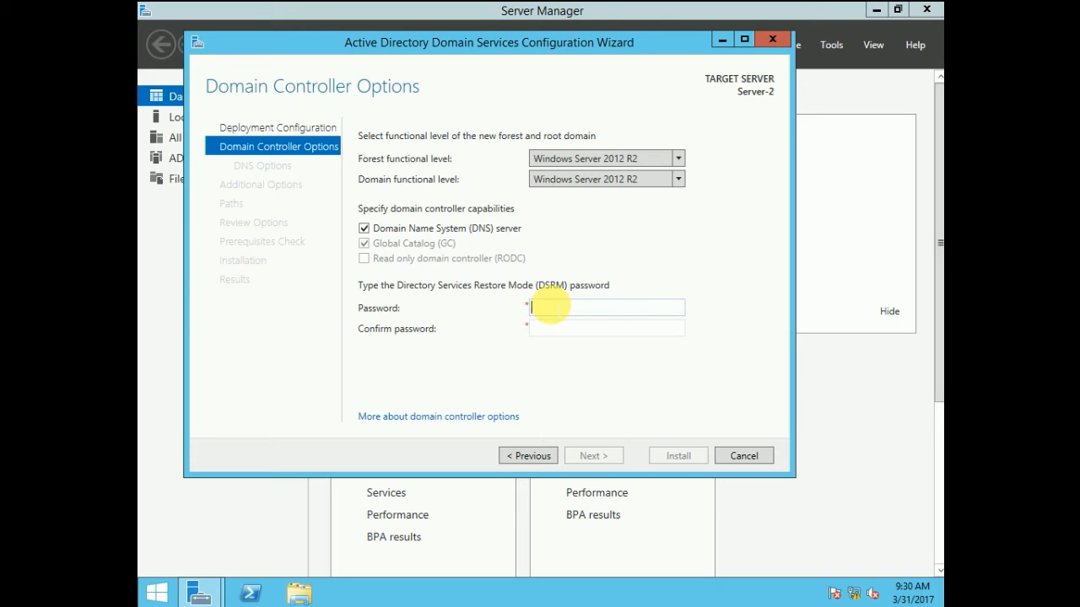
type("•••••••••••")
key("Tab")
type("•••••••••••")
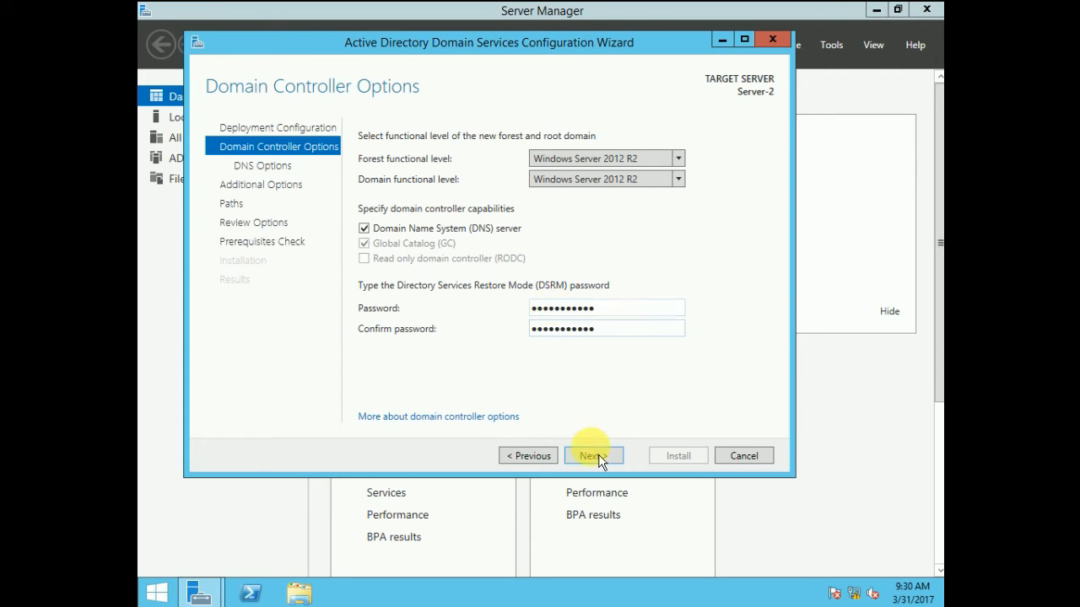
Accept the domain controller and DNS options, keep the NetBIOS domain name N, and continue to the AD DS paths.
left_click(598, 461)
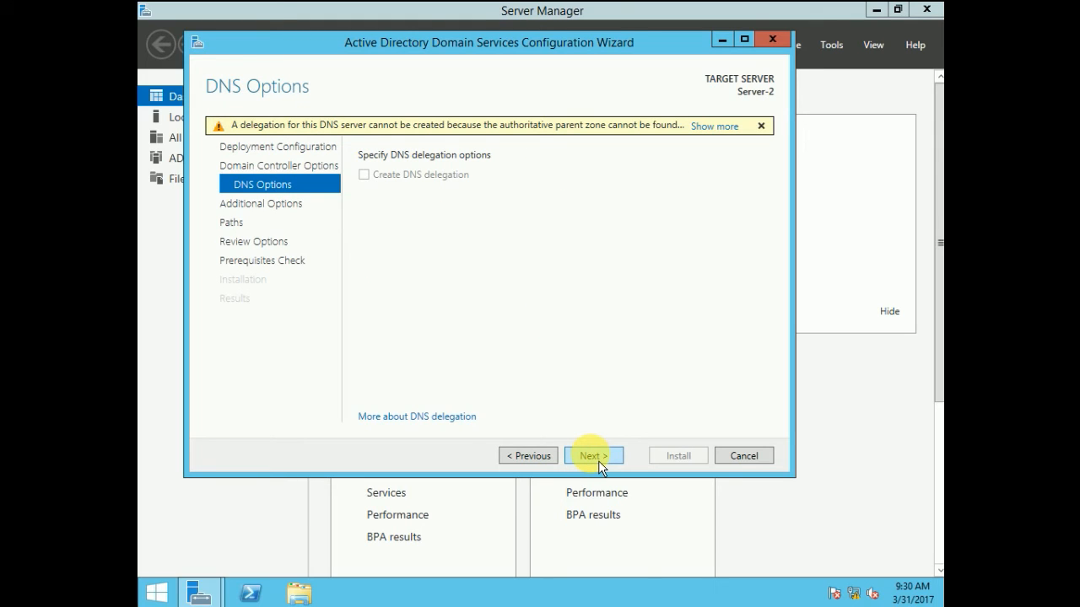
left_click(594, 455)
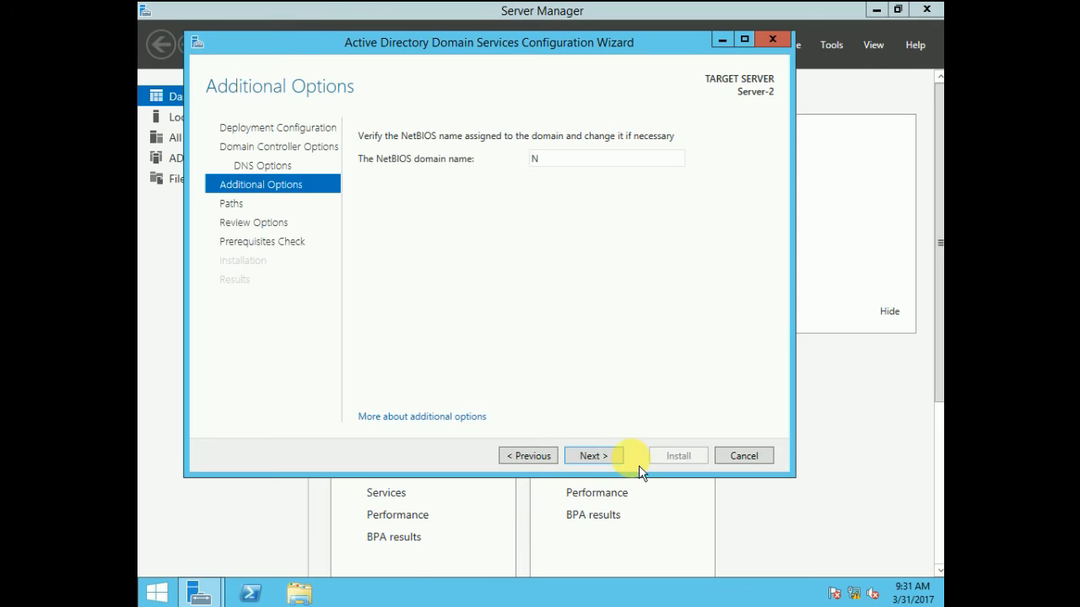
left_click(593, 456)
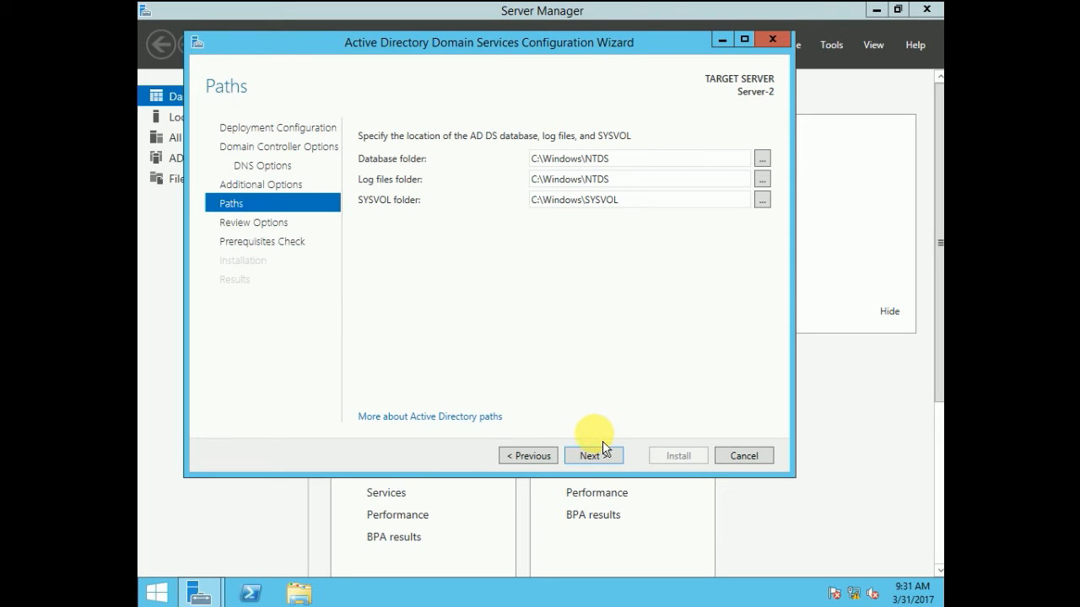
Accept the default AD DS database, log and SYSVOL folders and examine the generated PowerShell deployment script.
left_click(603, 463)
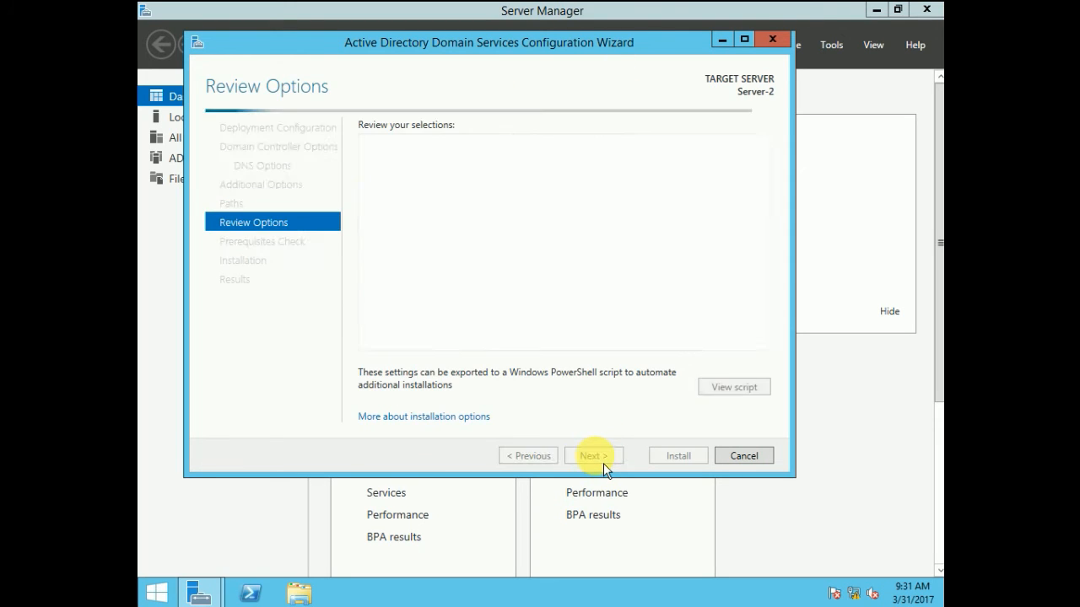
left_click(733, 388)
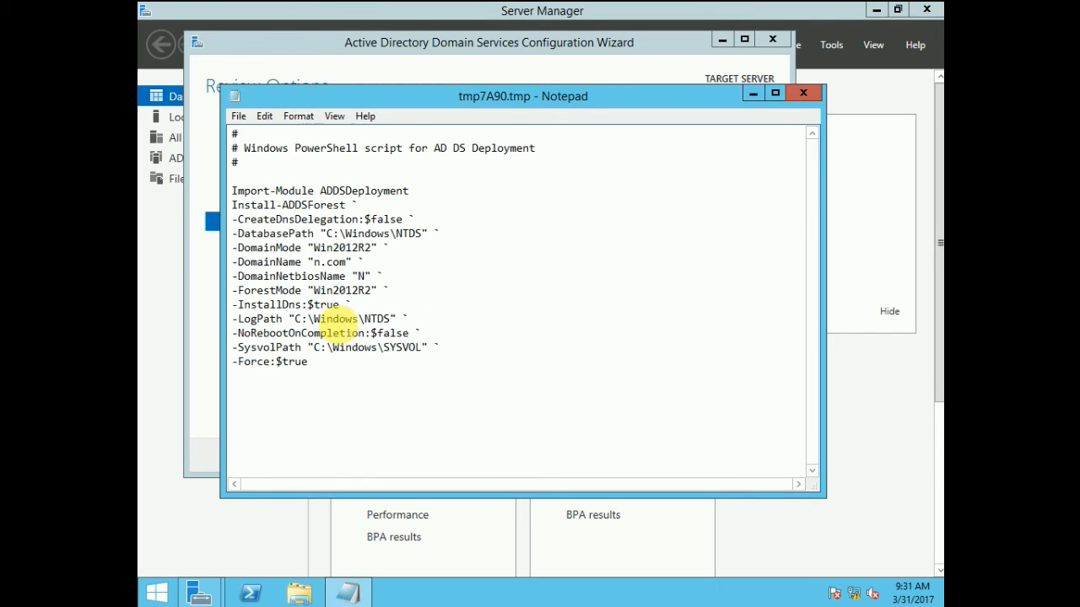
left_click_drag(308, 262, 346, 290)
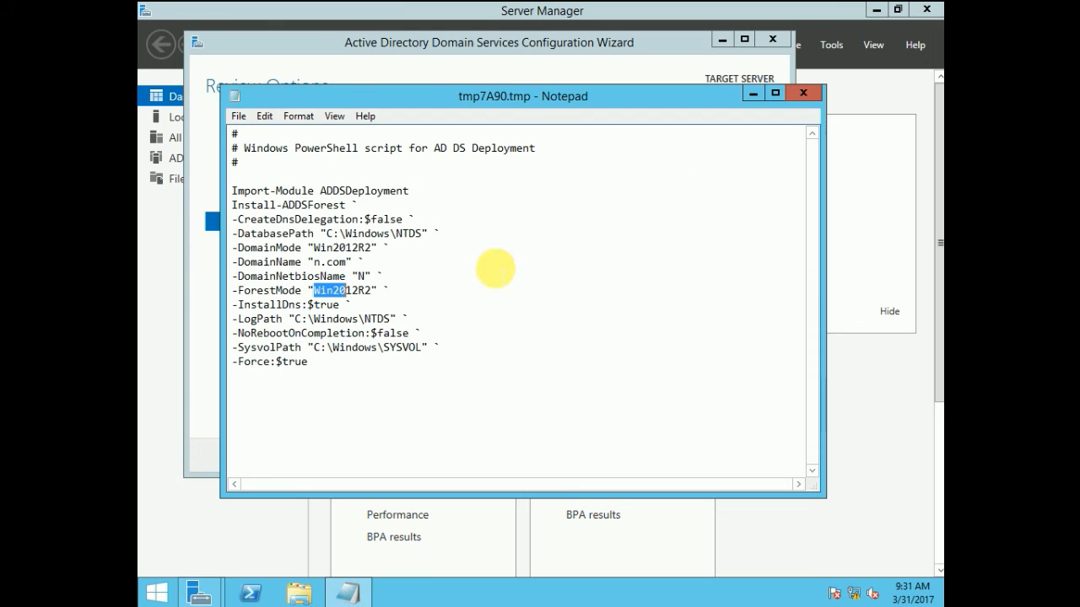
left_click_drag(294, 319, 397, 318)
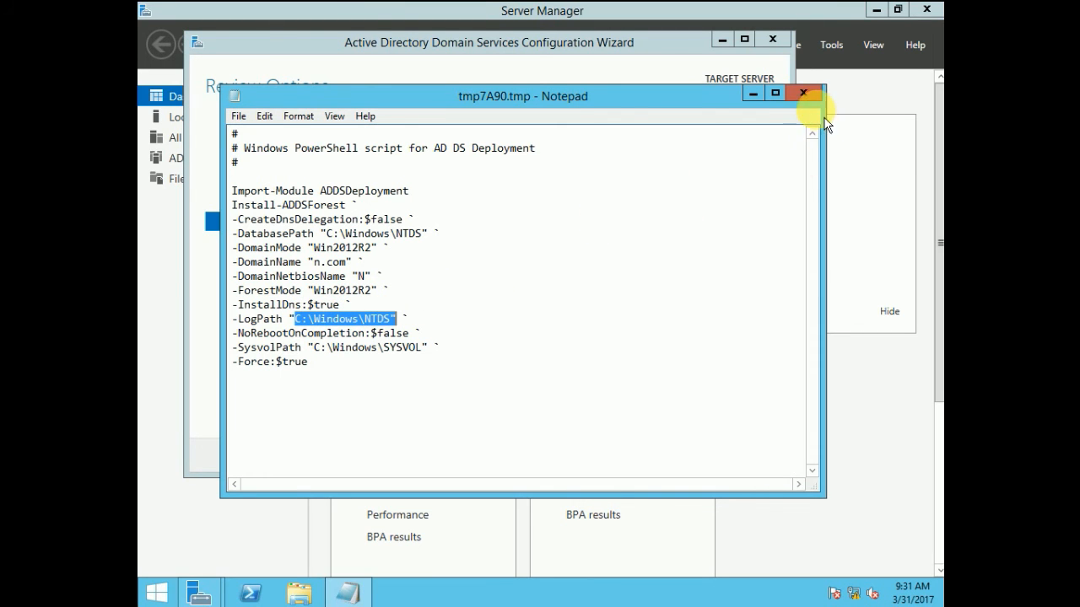
left_click_drag(320, 191, 409, 191)
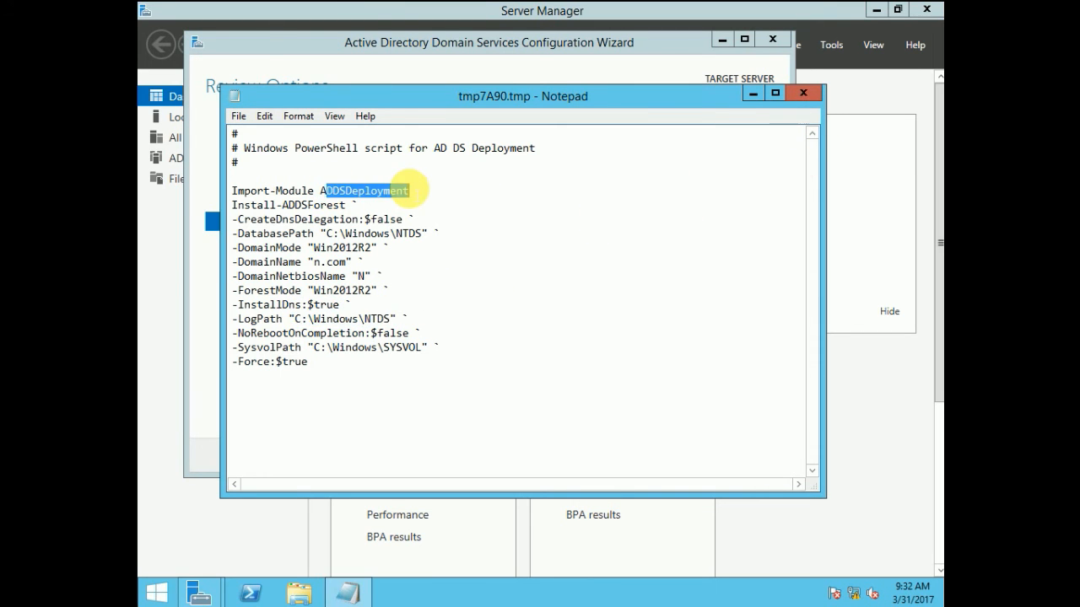
left_click(282, 205)
left_click(369, 207, "shift")
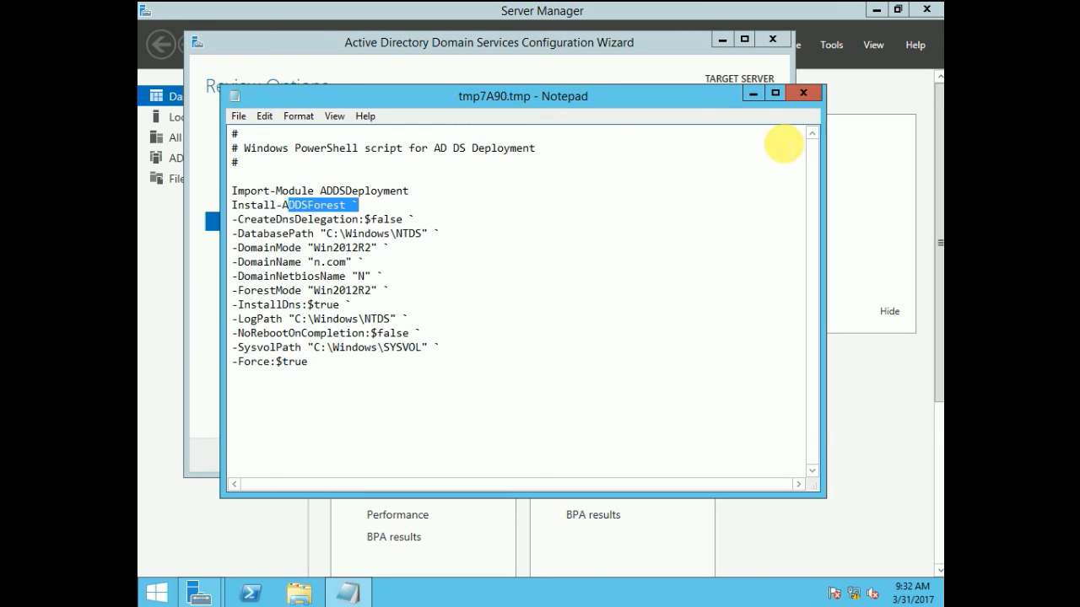
left_click(818, 95)
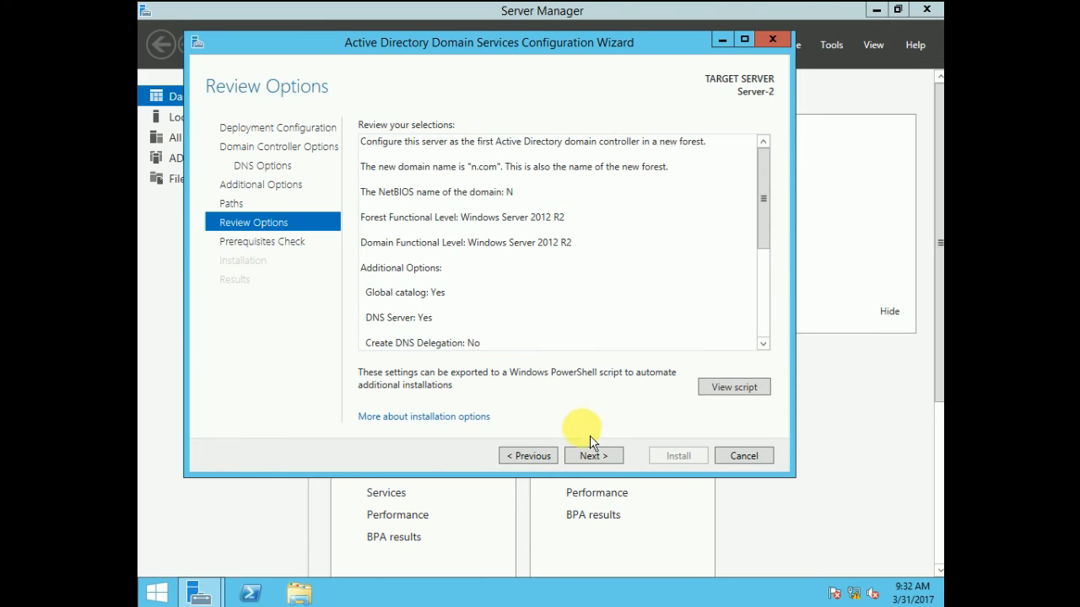
Accept the reviewed options, run the prerequisites check and install AD DS to promote the server to domain controller.
left_click(594, 460)
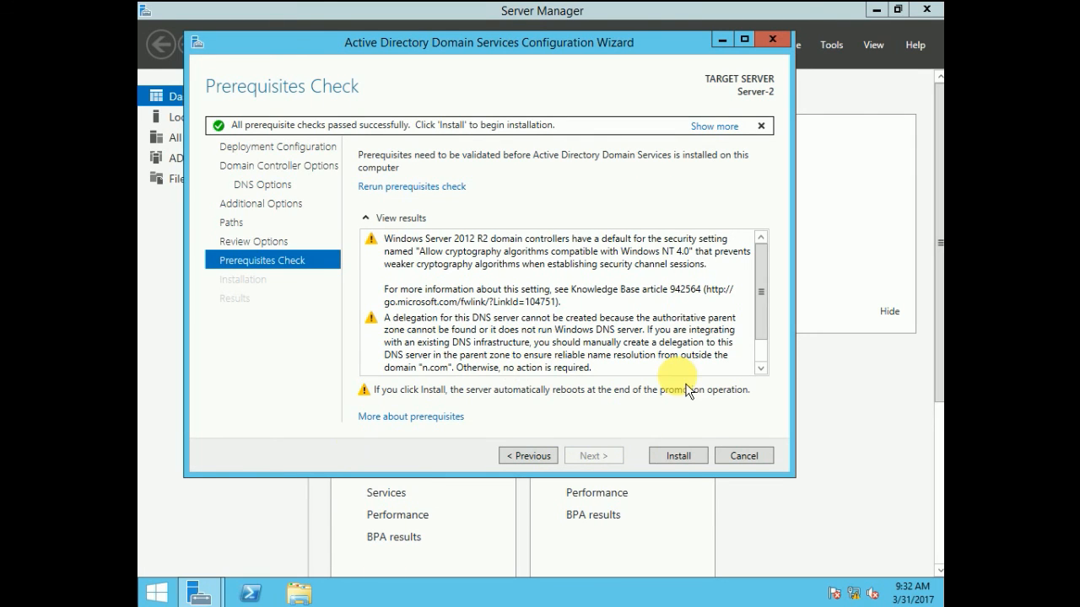
left_click(679, 463)
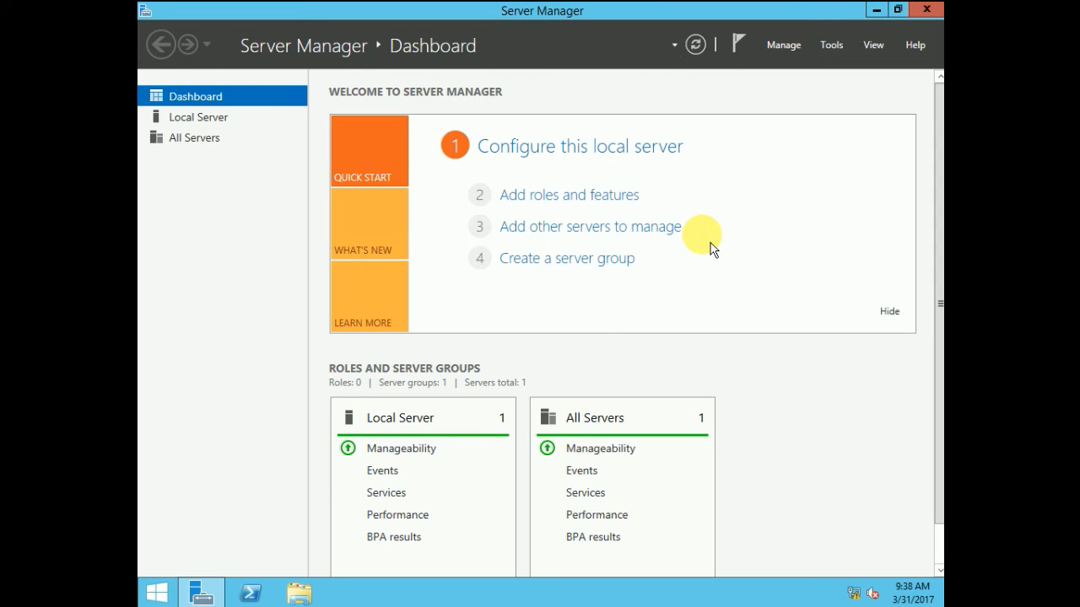
Check the server's full computer name and domain membership in the system information and System Properties.
left_click(876, 11)
right_click(566, 102)
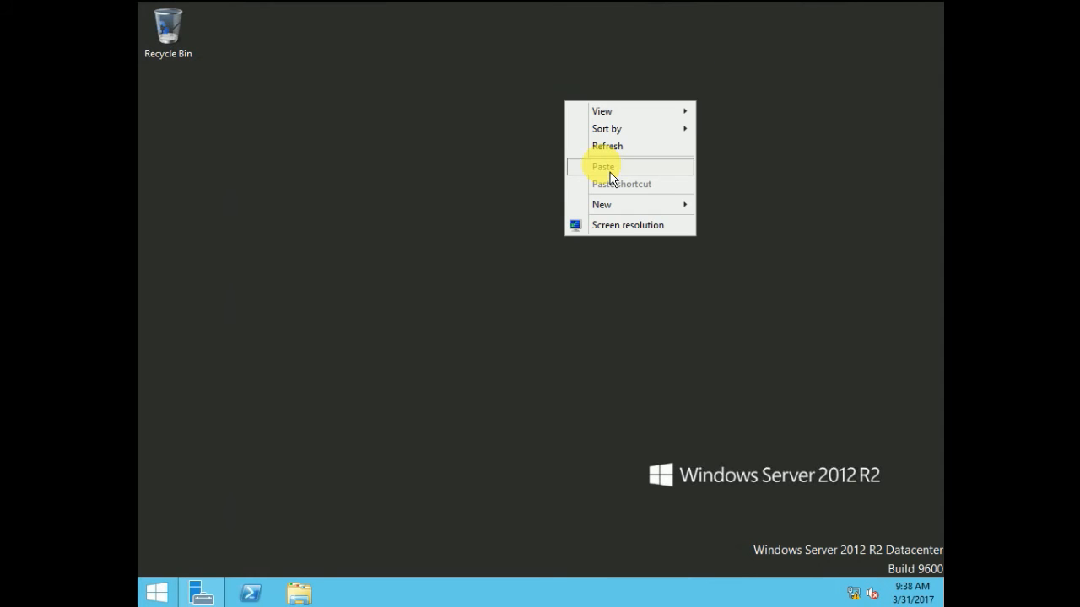
left_click(601, 152)
left_click(299, 593)
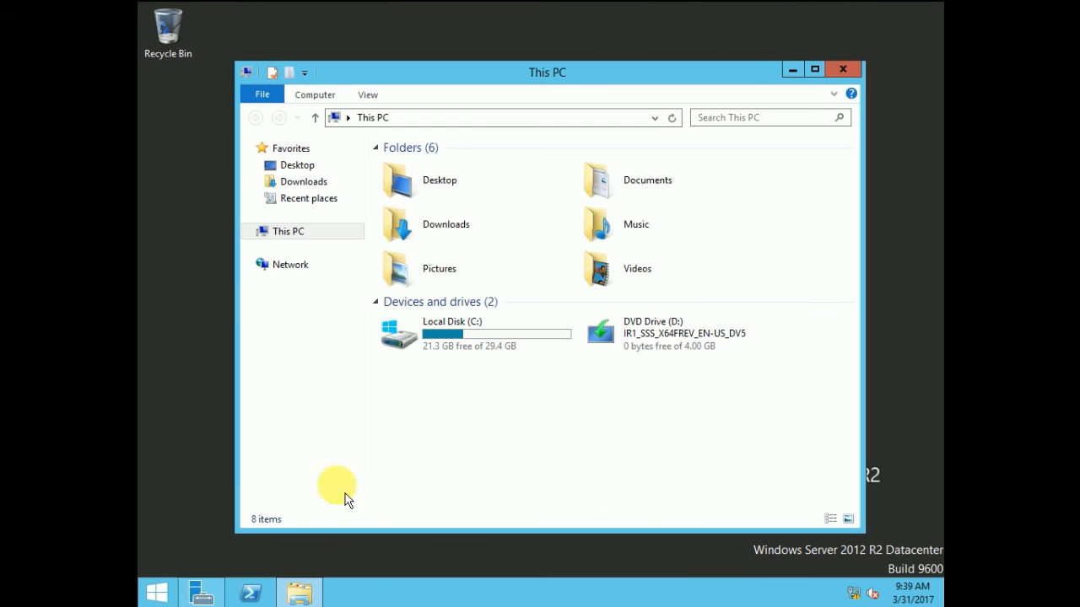
left_click(310, 237)
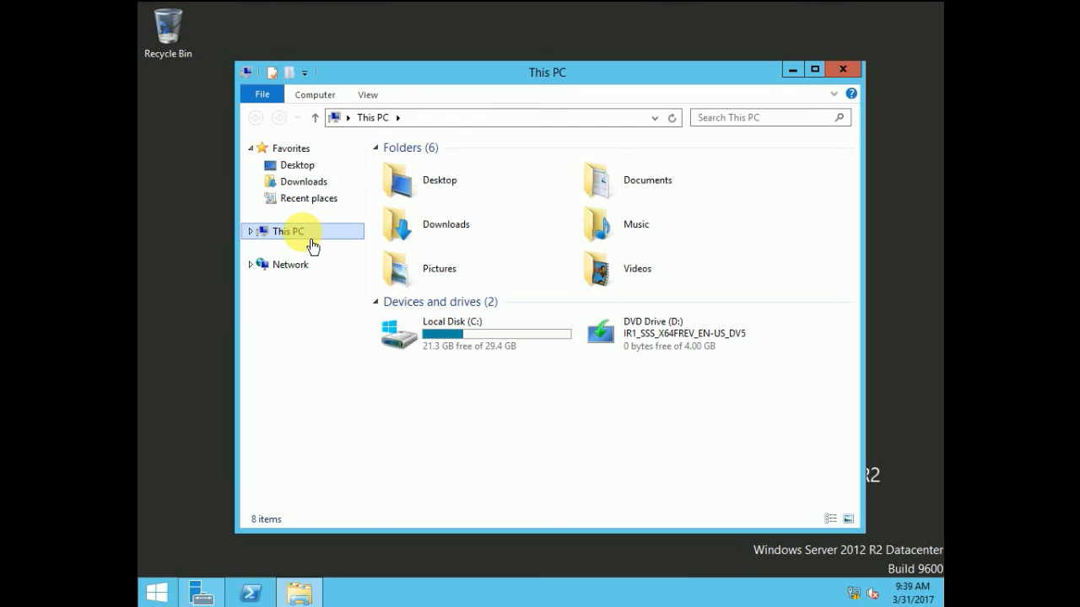
right_click(312, 246)
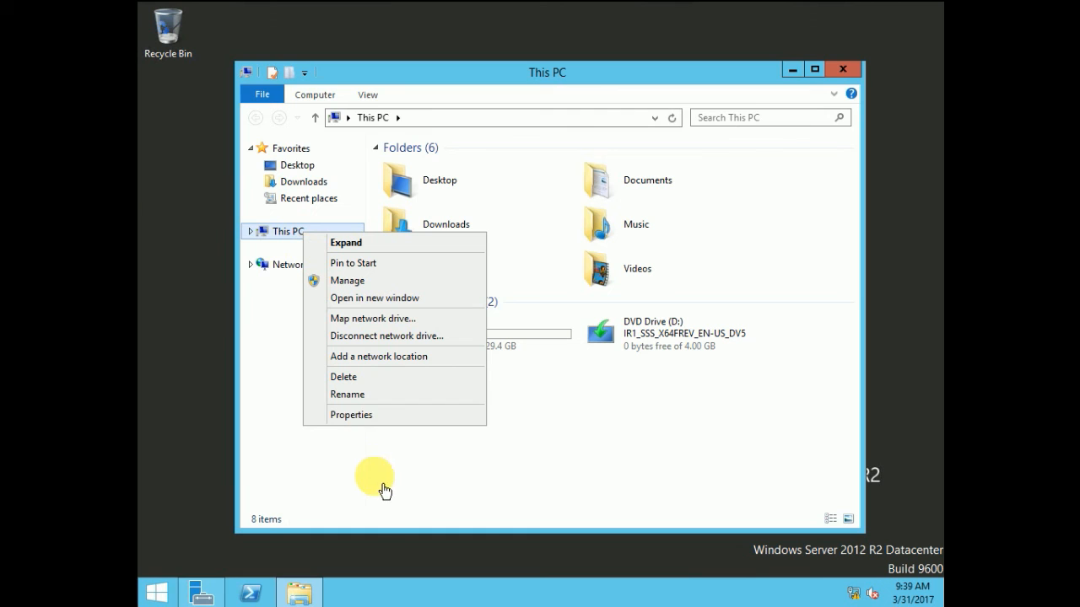
left_click(356, 422)
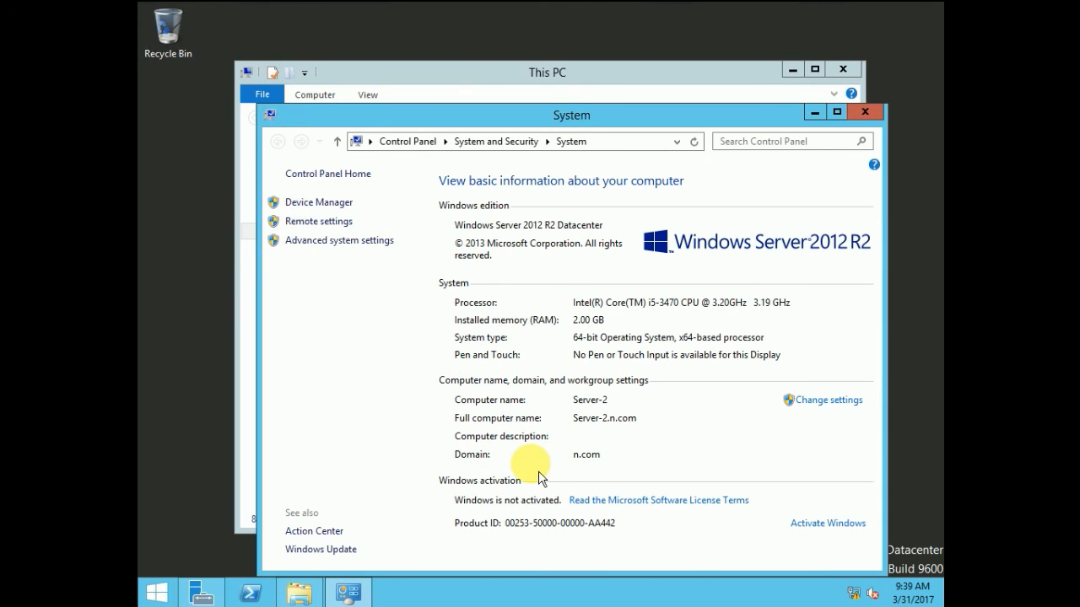
left_click(828, 402)
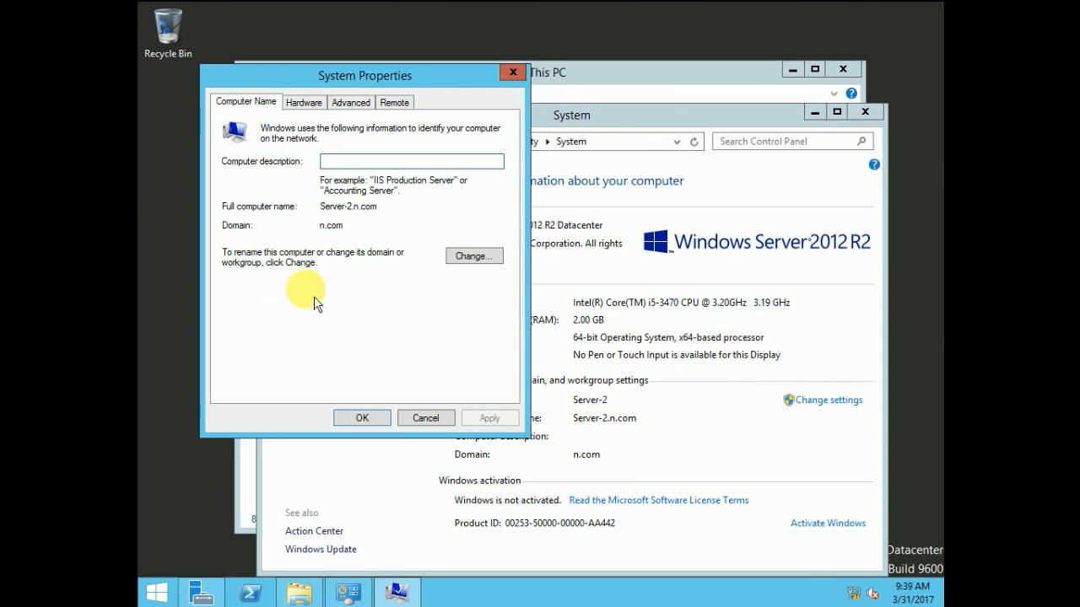
left_click(426, 417)
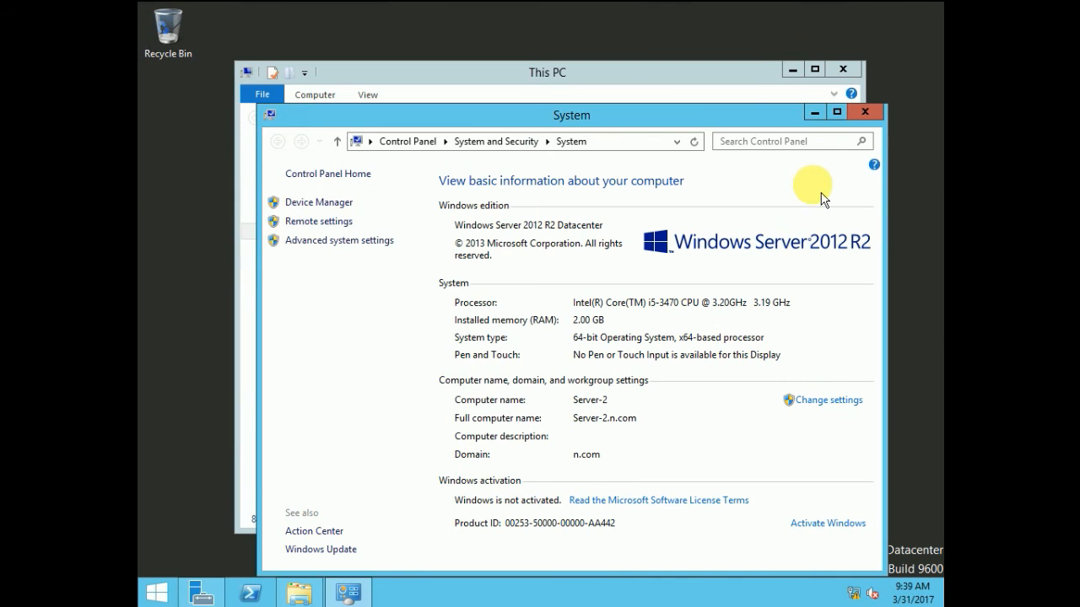
left_click(869, 116)
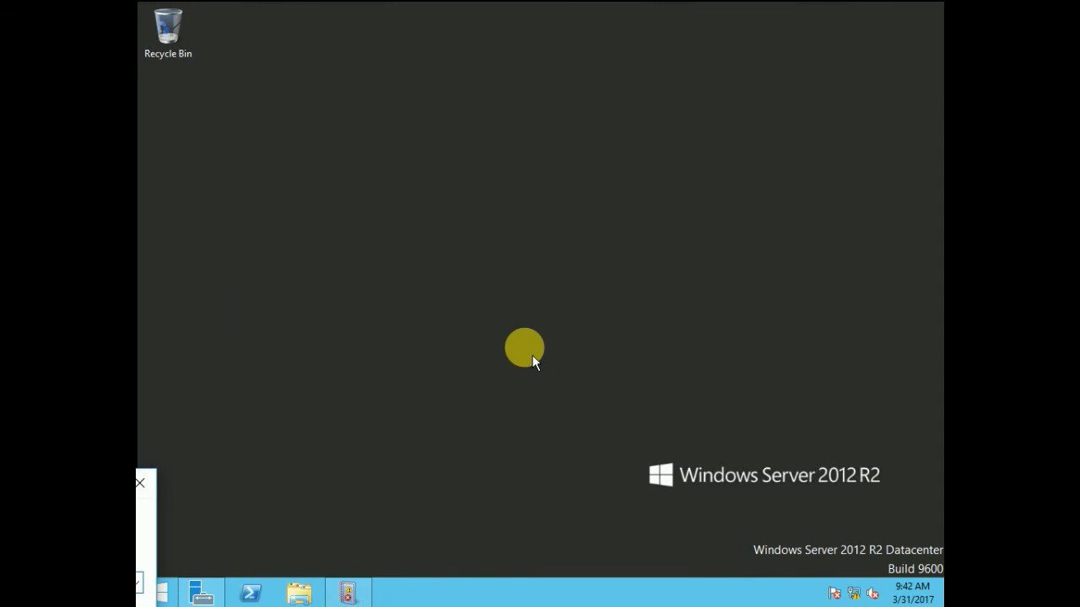
Open Active Directory Users and Computers by searching for and running dsa.msc.
left_click(159, 590)
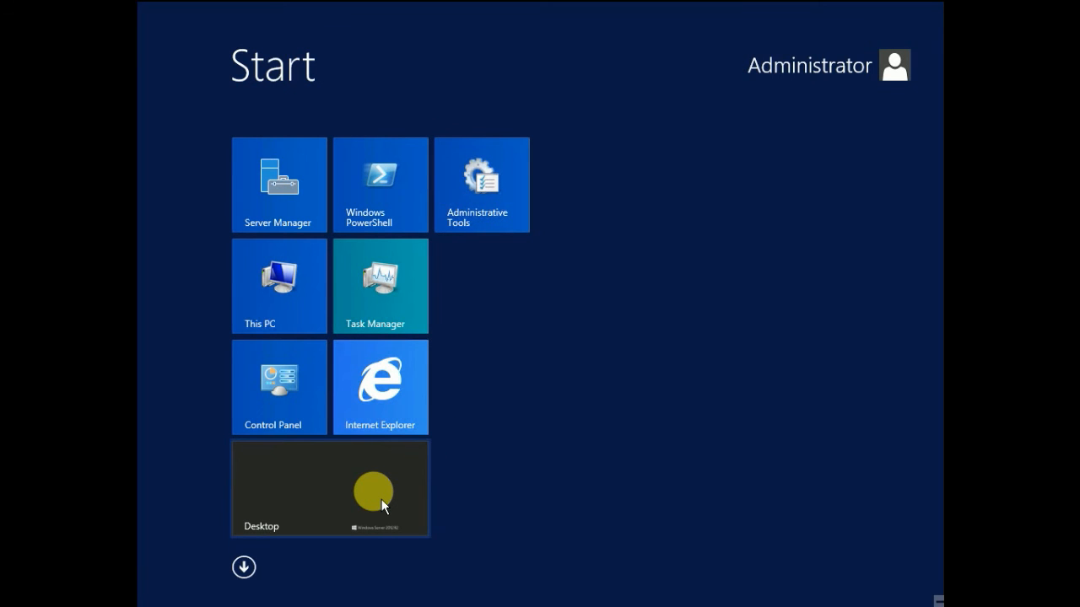
type("a")
type("sa")
type(".msc")
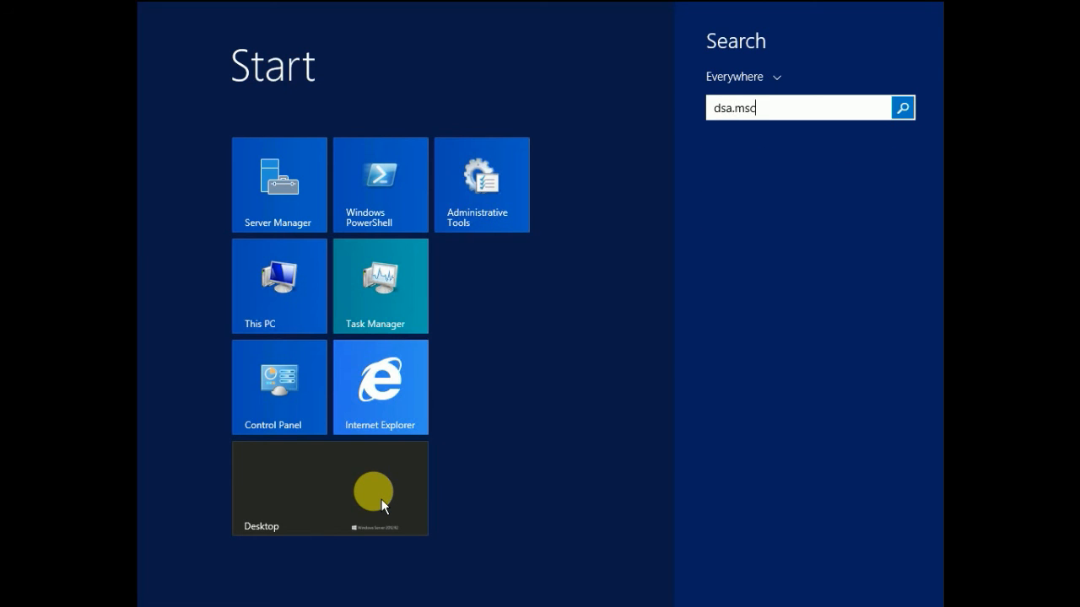
key("Return")
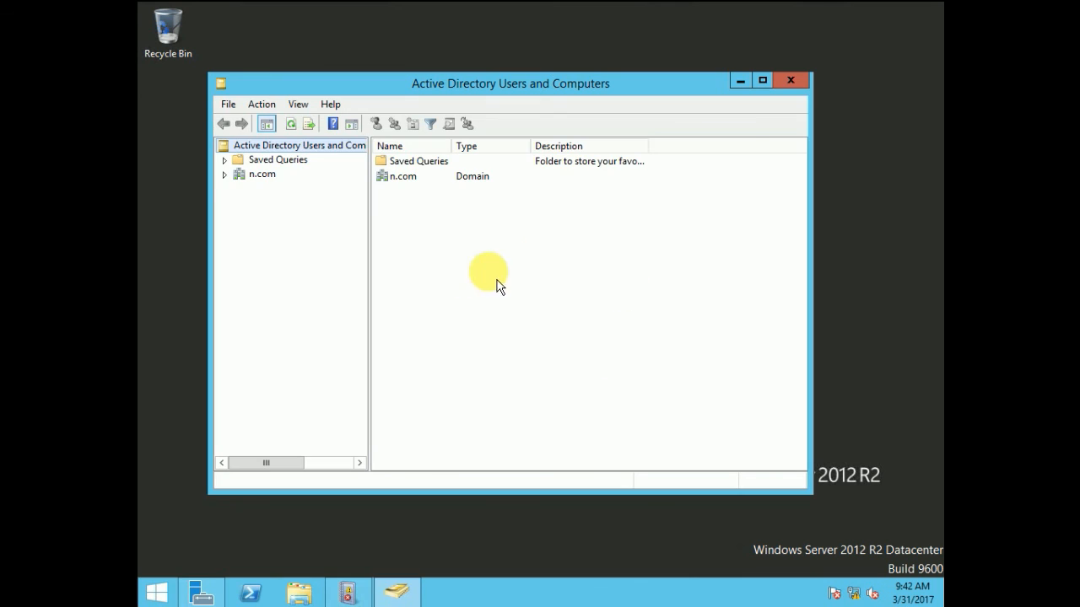
Show the Users container of the n.com domain and start creating a new user in it.
left_click(225, 173)
left_click(240, 259)
left_click(277, 259)
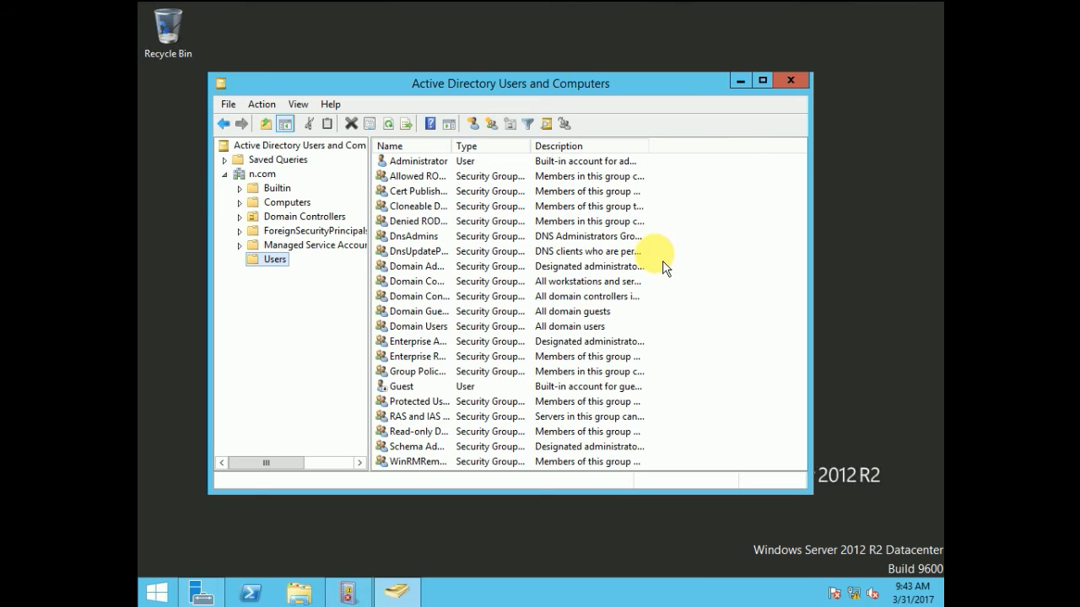
right_click(685, 252)
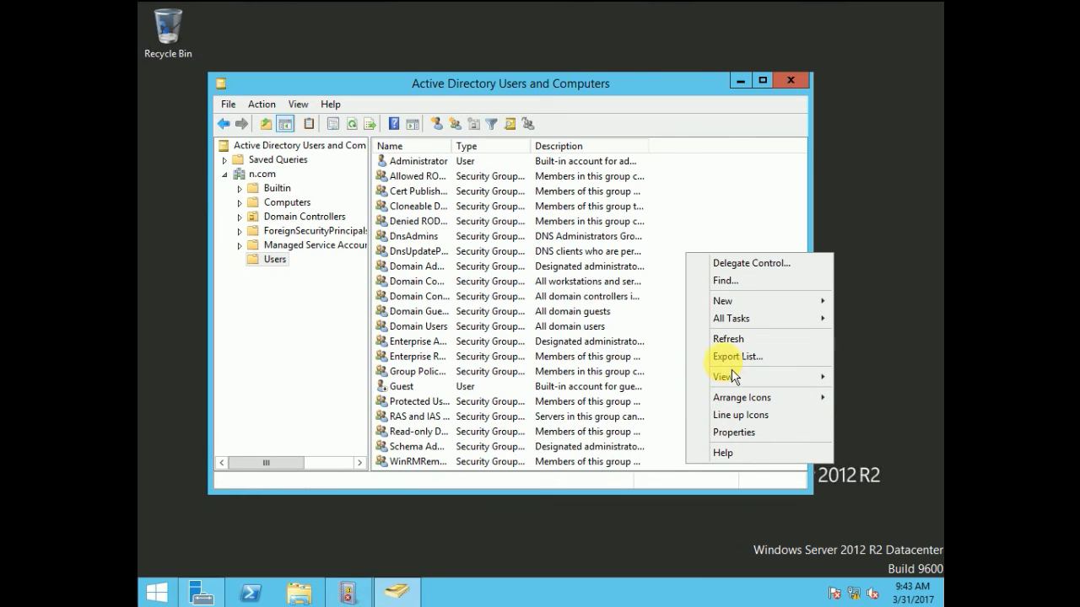
mouse_move(733, 301)
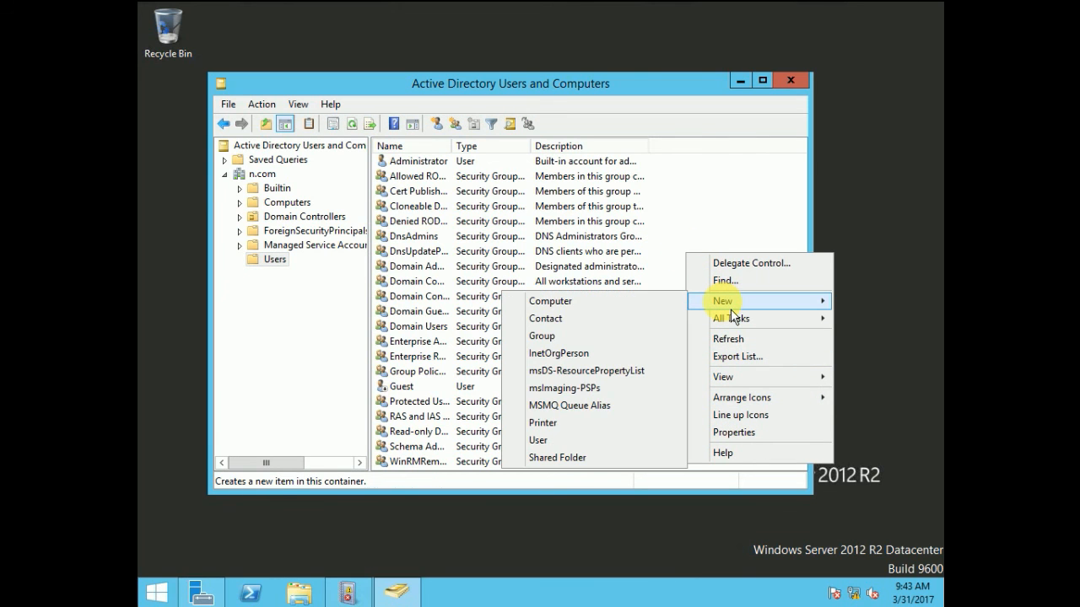
left_click(559, 442)
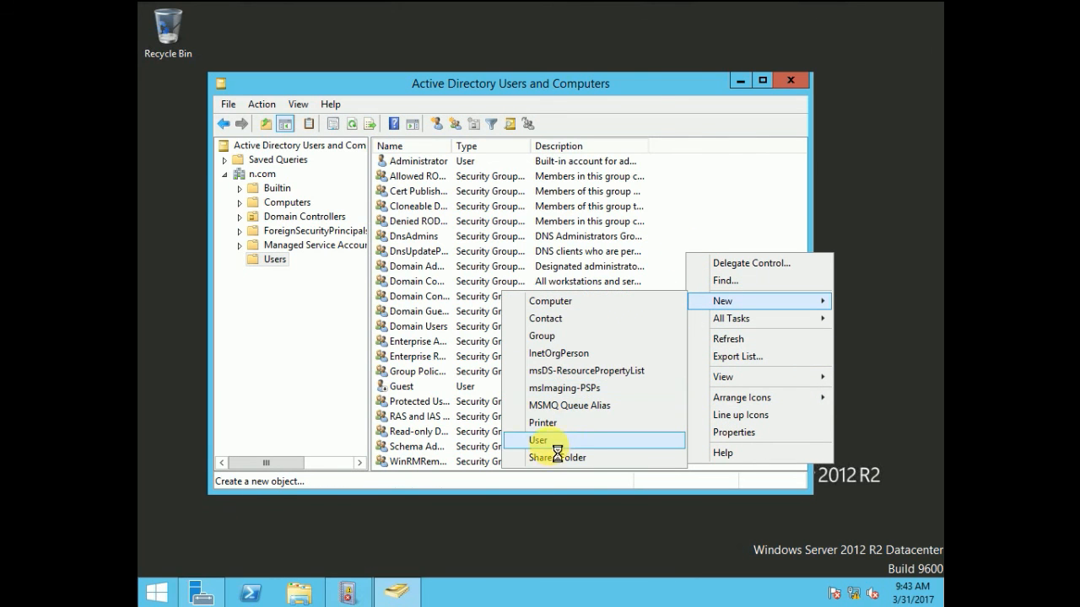
Enter the new user's first name and logon name with the @n.com suffix and continue to the password settings.
type("Nimish")
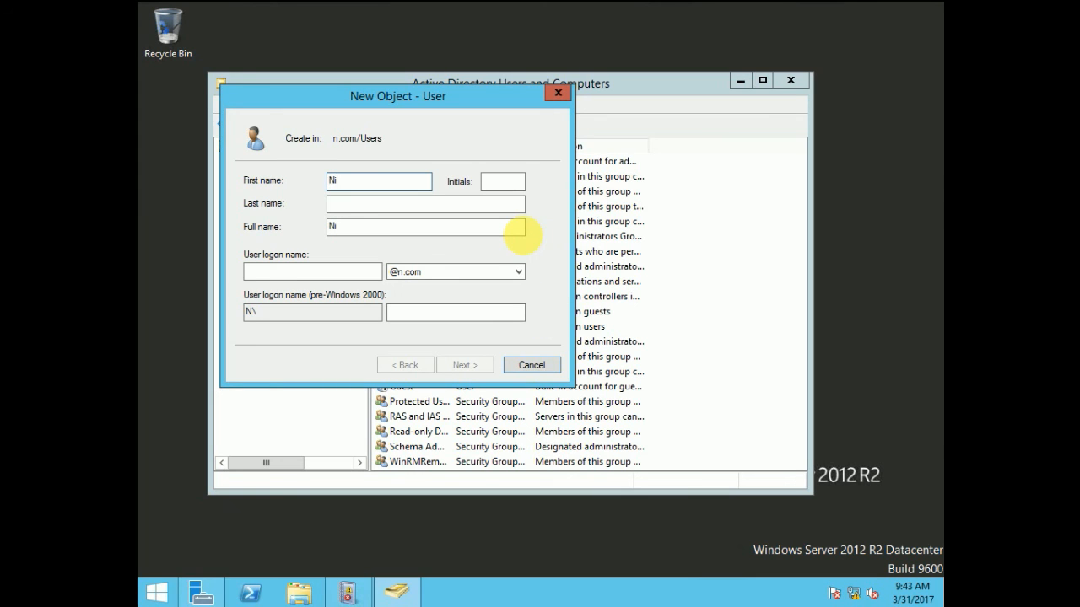
key("Tab")
key("Tab")
key("Tab")
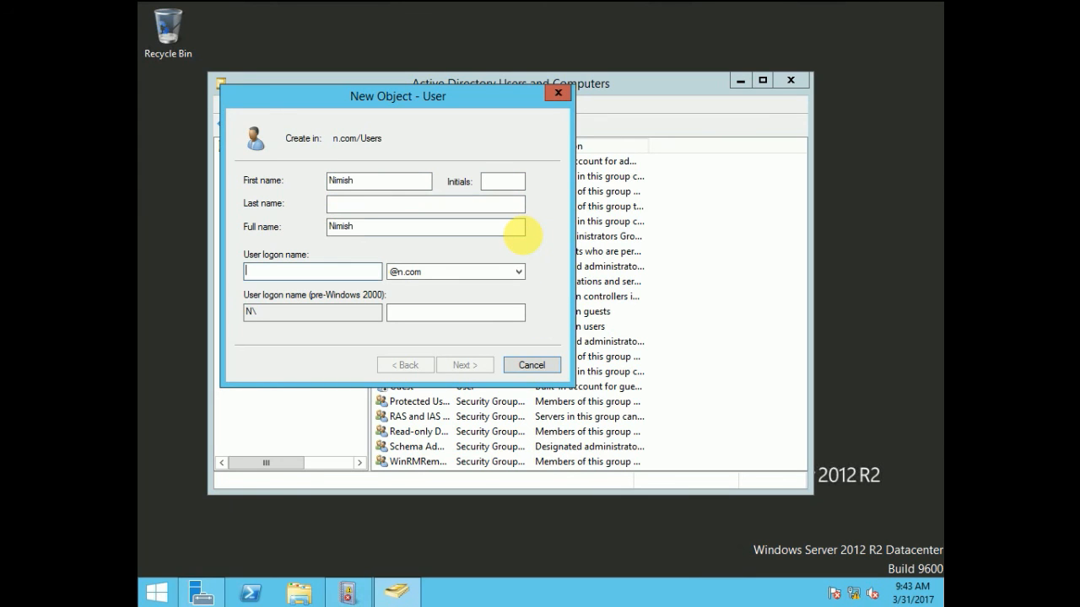
type("nimish")
key("Tab")
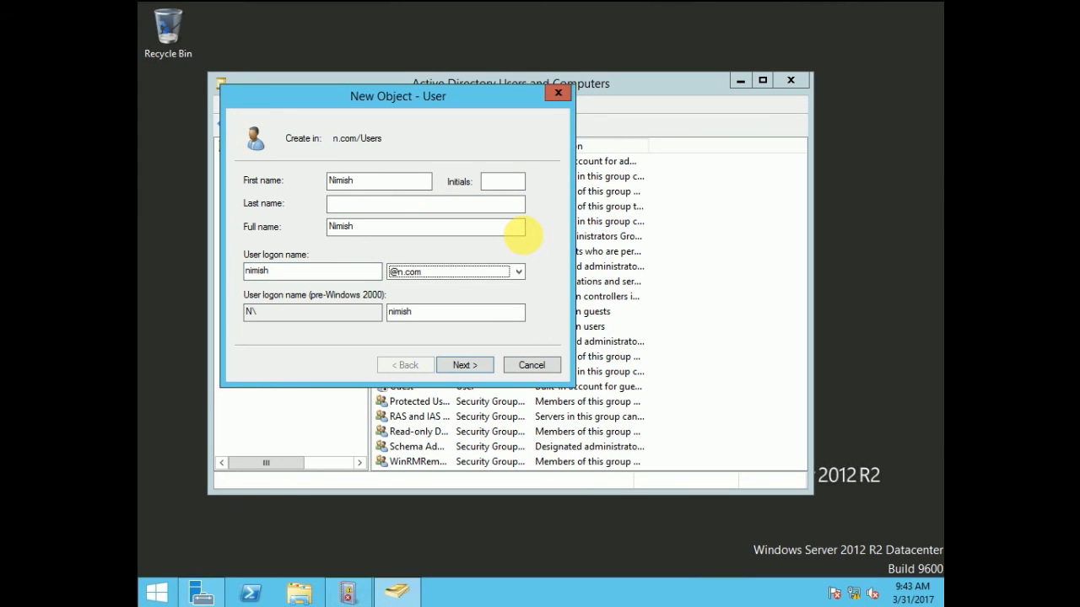
left_click(477, 369)
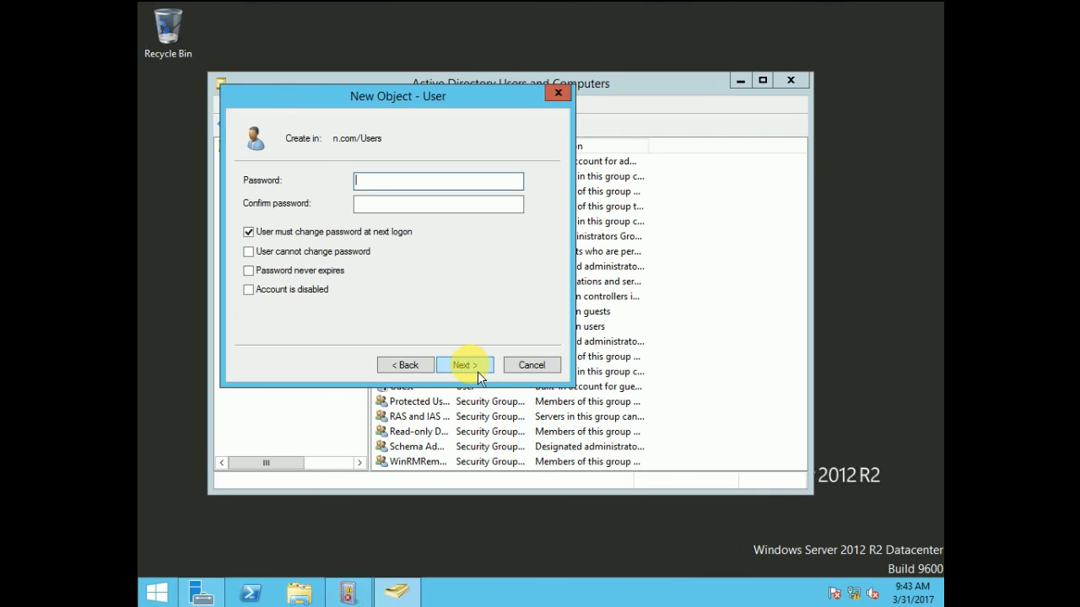
Enter and confirm the new user's password, keep the forced password change at next logon, and create the account.
type("***********")
key("Tab")
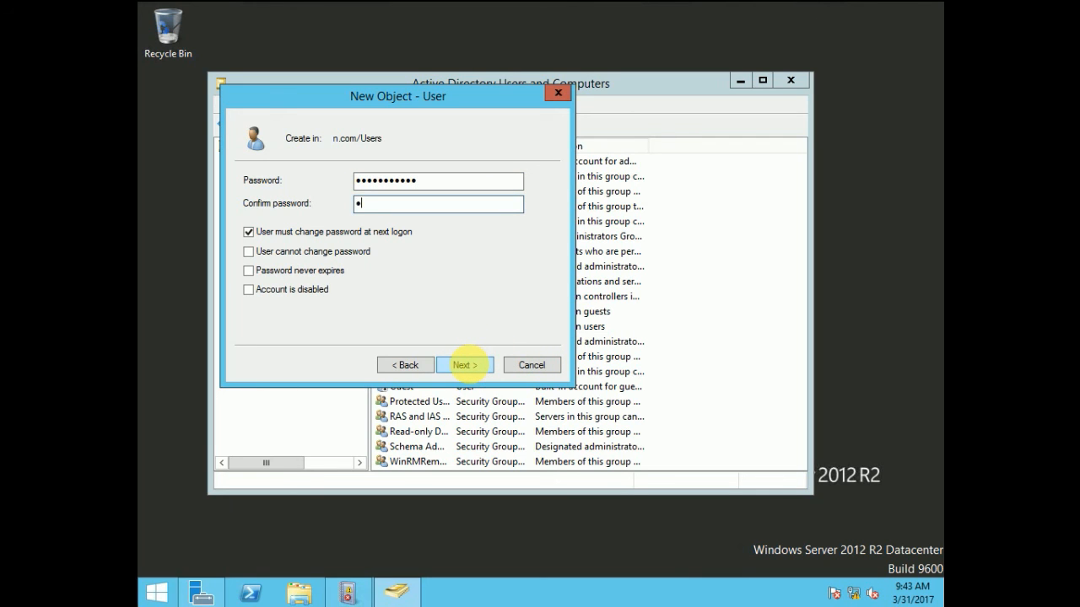
type("*")
left_click(477, 369)
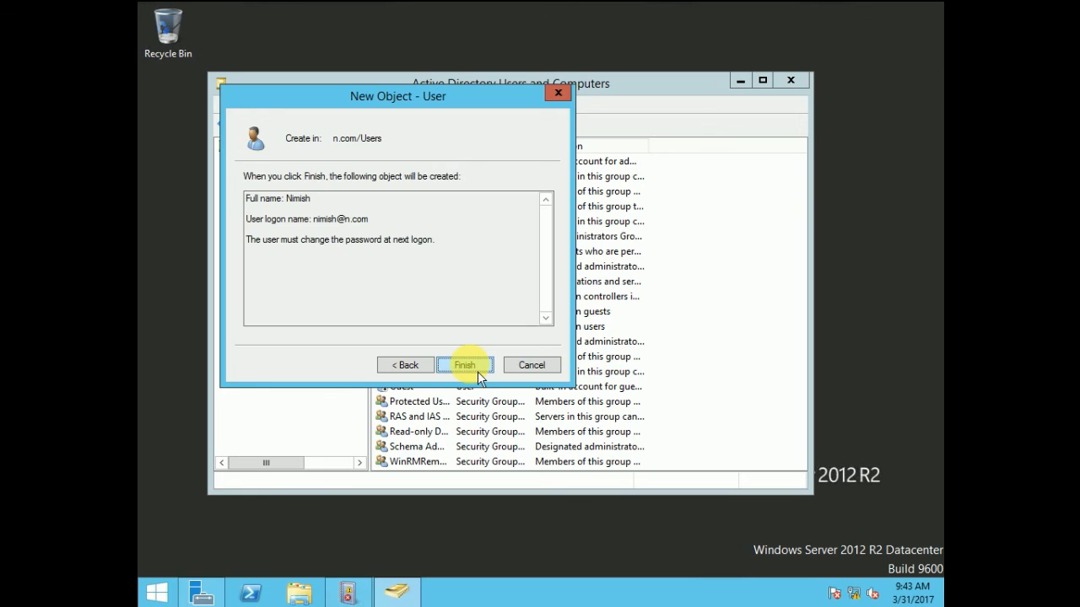
left_click(478, 371)
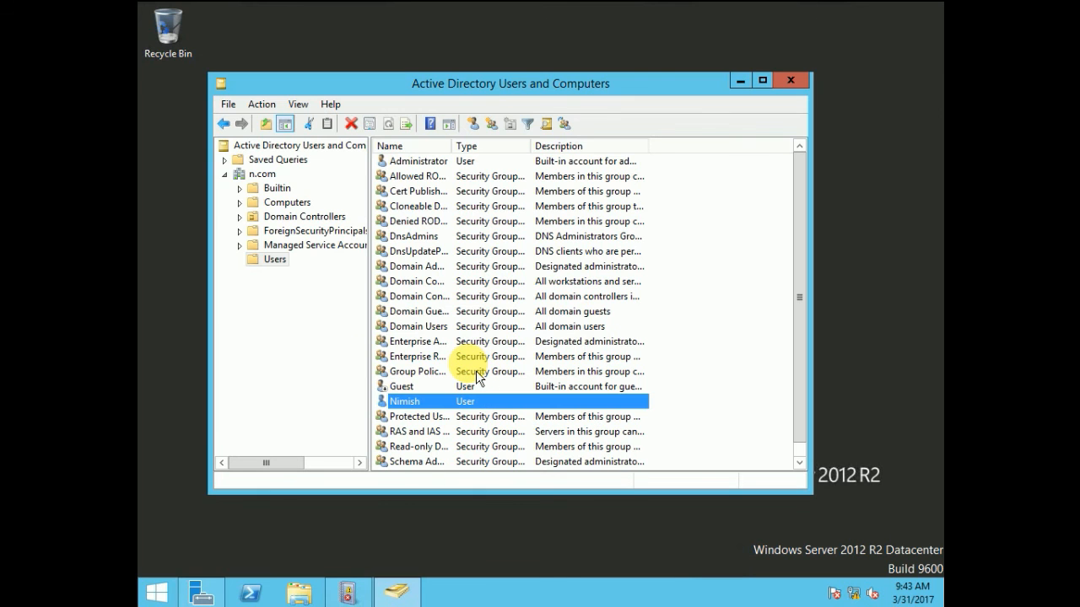
left_click(790, 80)
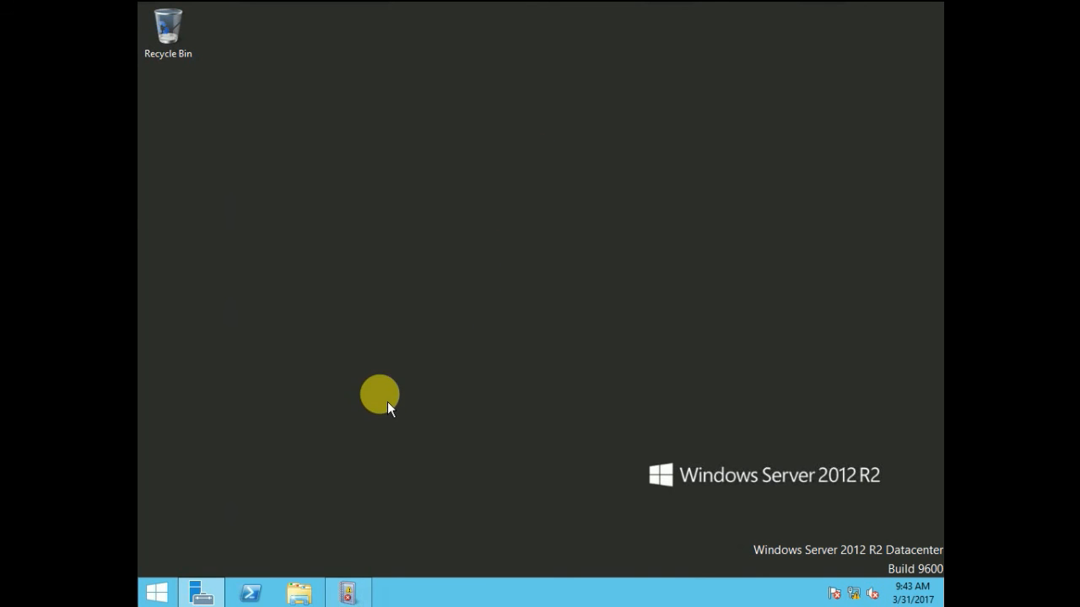
mouse_move(347, 590)
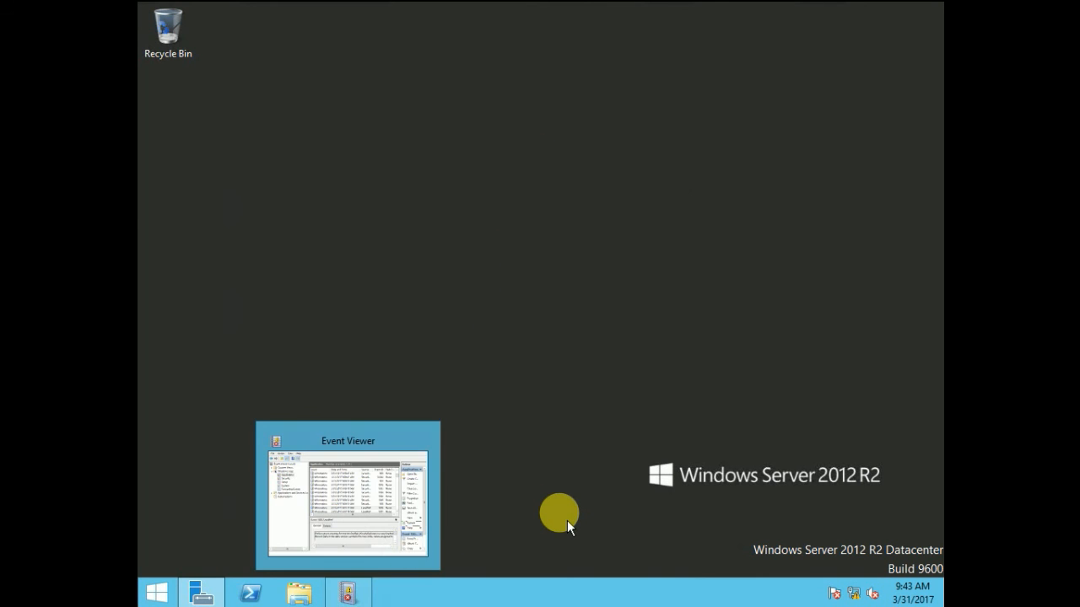